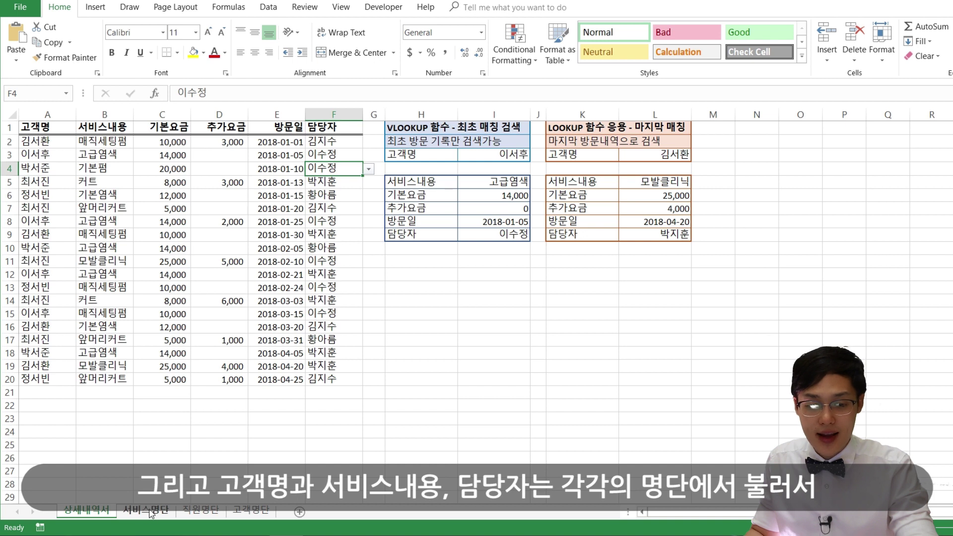
{"action": "left_click", "coordinate": [251, 511]}
{"action": "left_click", "coordinate": [94, 513]}
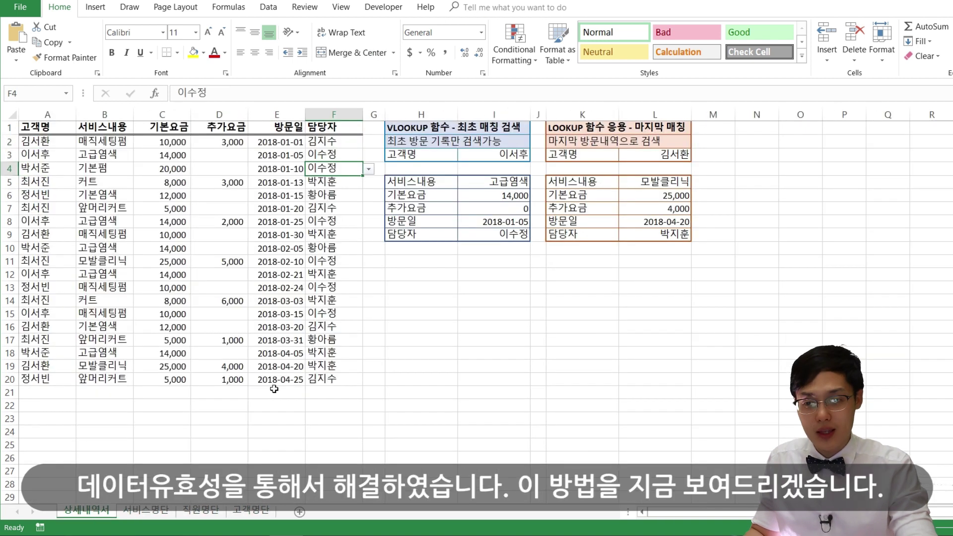
{"action": "left_click", "coordinate": [268, 7]}
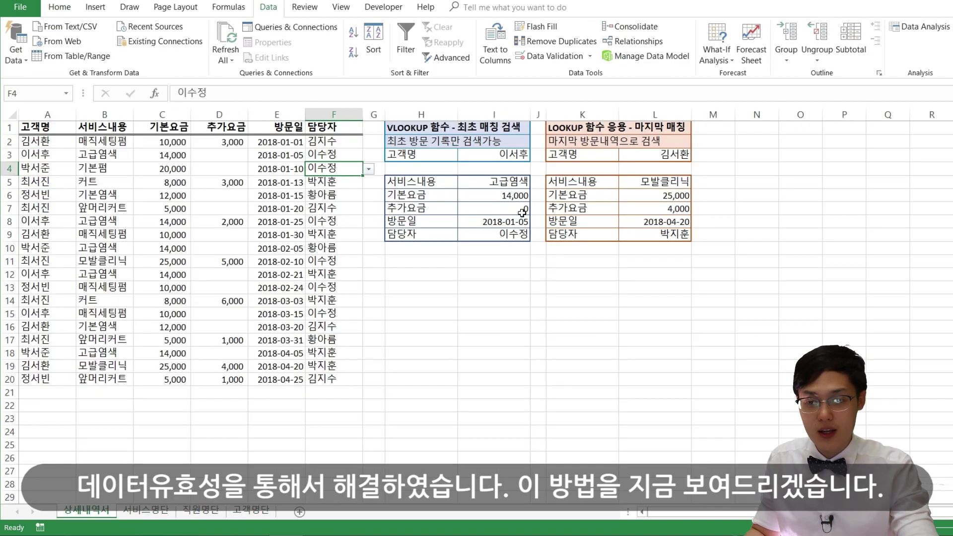
{"action": "left_click", "coordinate": [505, 151]}
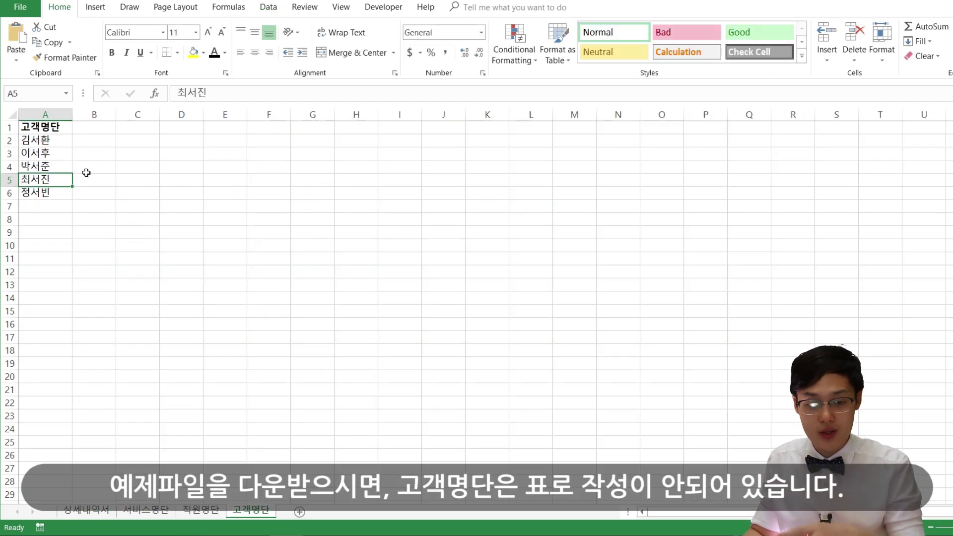
Step: Convert the customer list in A1:A6 of the 고객명단 sheet into a table with headers
{"action": "left_click_drag", "start_coordinate": [51, 130], "coordinate": [45, 190]}
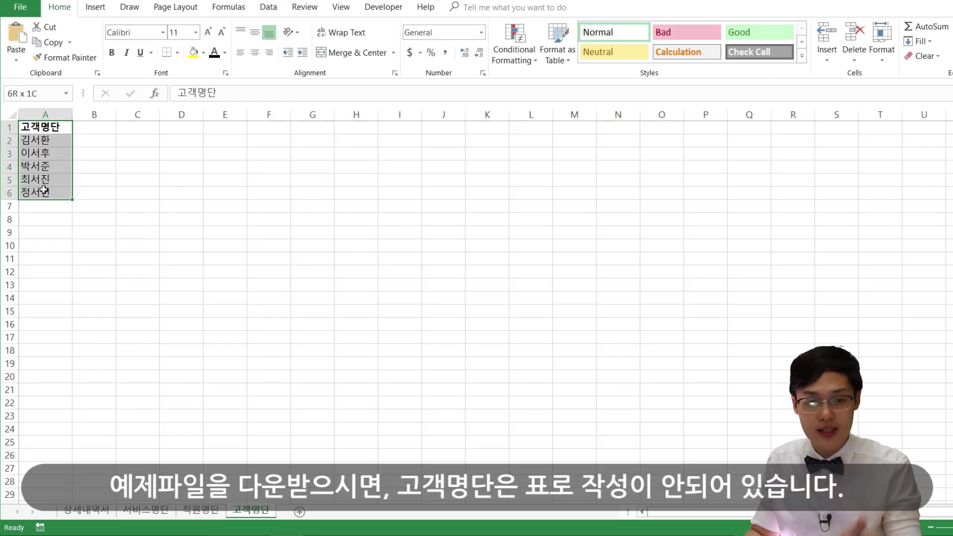
{"action": "left_click", "coordinate": [141, 174]}
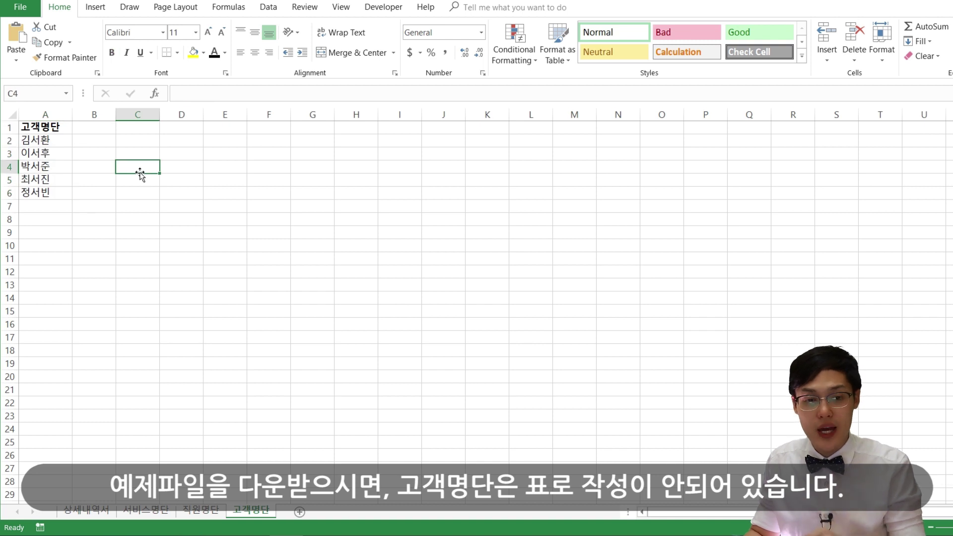
{"action": "left_click", "coordinate": [59, 152]}
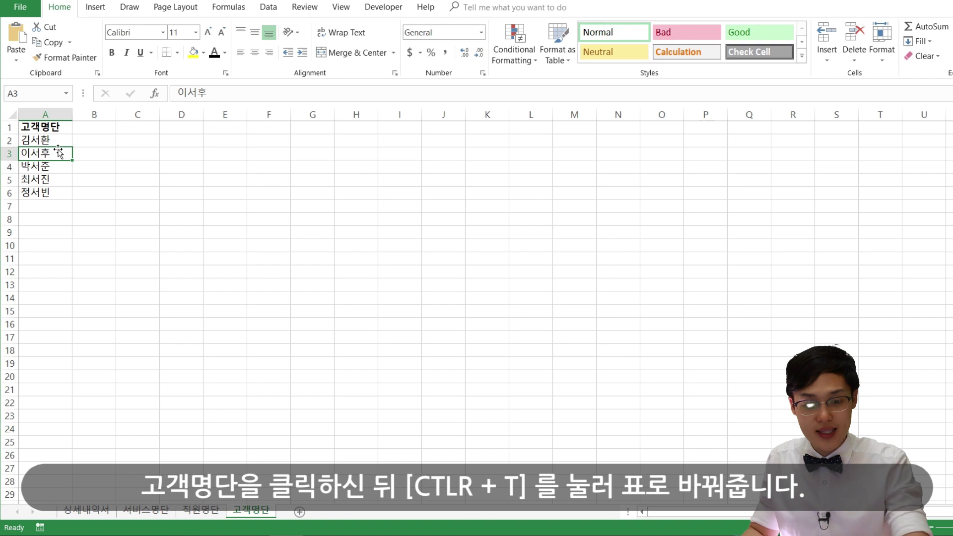
{"action": "key", "text": "ctrl+t"}
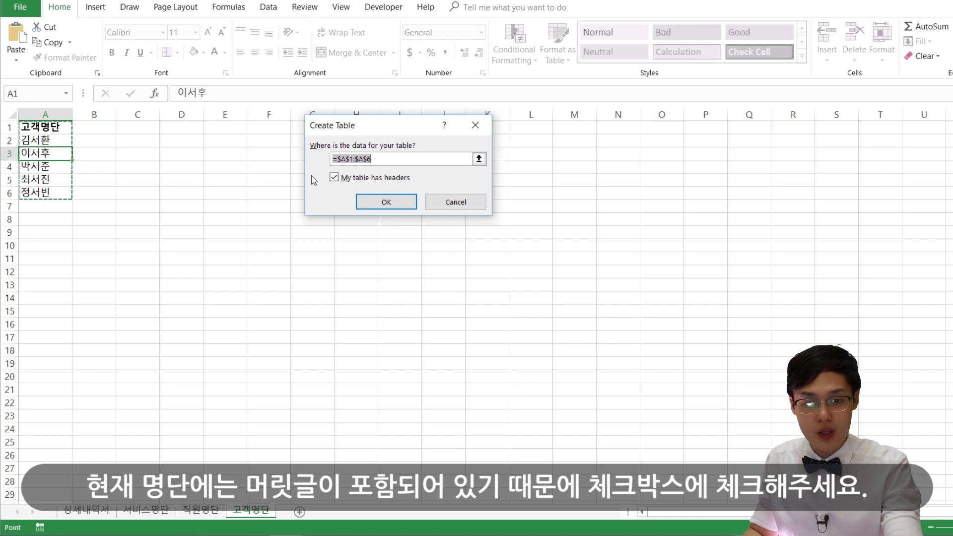
{"action": "left_click", "coordinate": [383, 201]}
{"action": "left_click", "coordinate": [181, 224]}
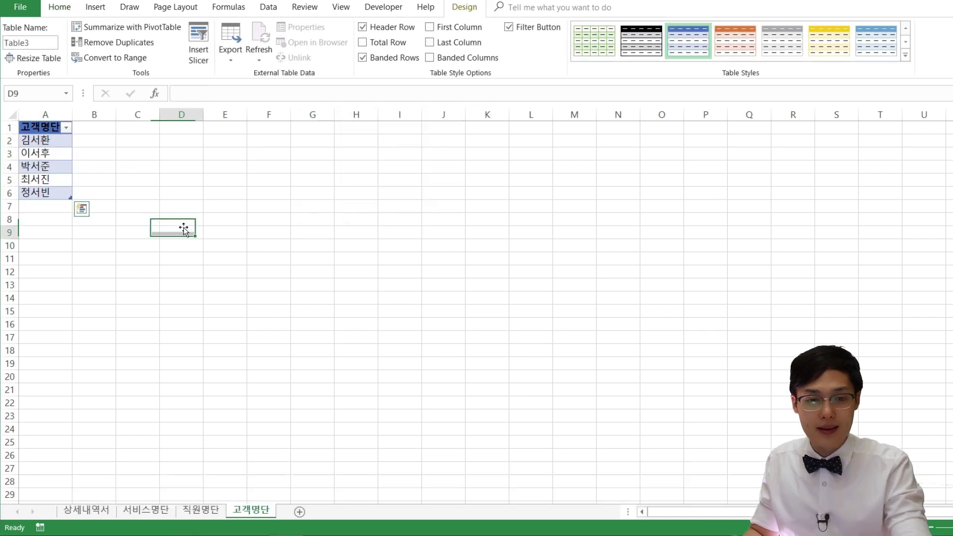
Step: Rename the new customer list table to 고객명단
{"action": "left_click", "coordinate": [38, 123]}
{"action": "left_click", "coordinate": [59, 178]}
{"action": "left_click", "coordinate": [49, 147]}
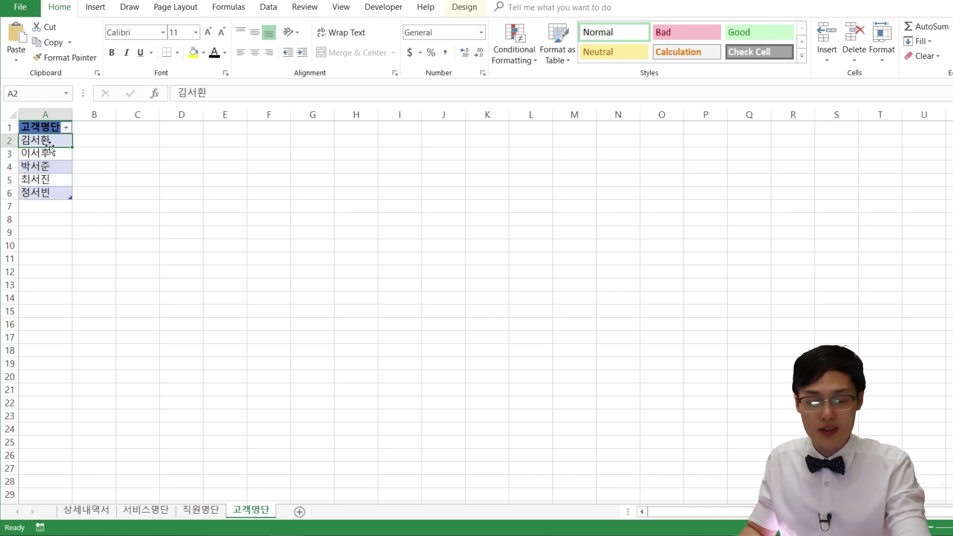
{"action": "key", "text": "alt"}
{"action": "key", "text": "j"}
{"action": "key", "text": "t"}
{"action": "key", "text": "a"}
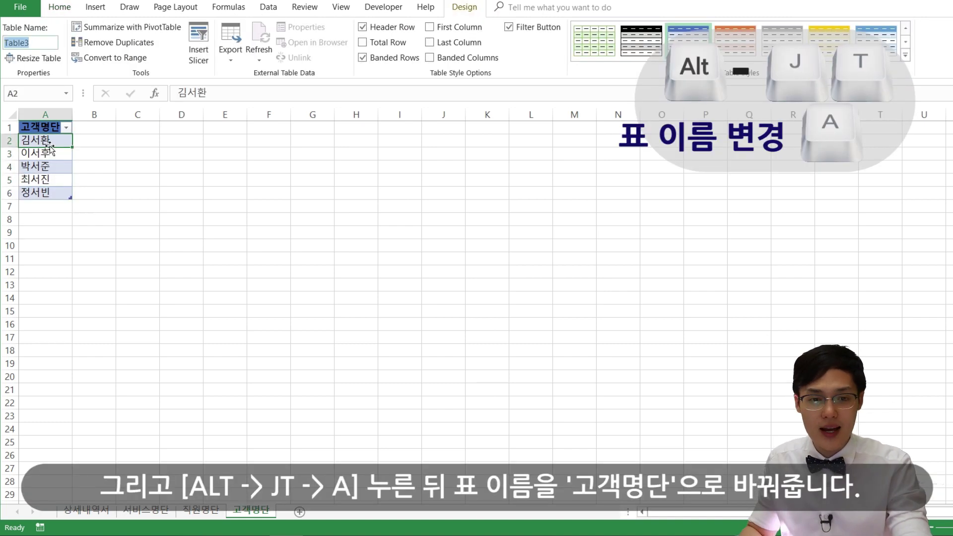
{"action": "type", "text": "ㄱ"}
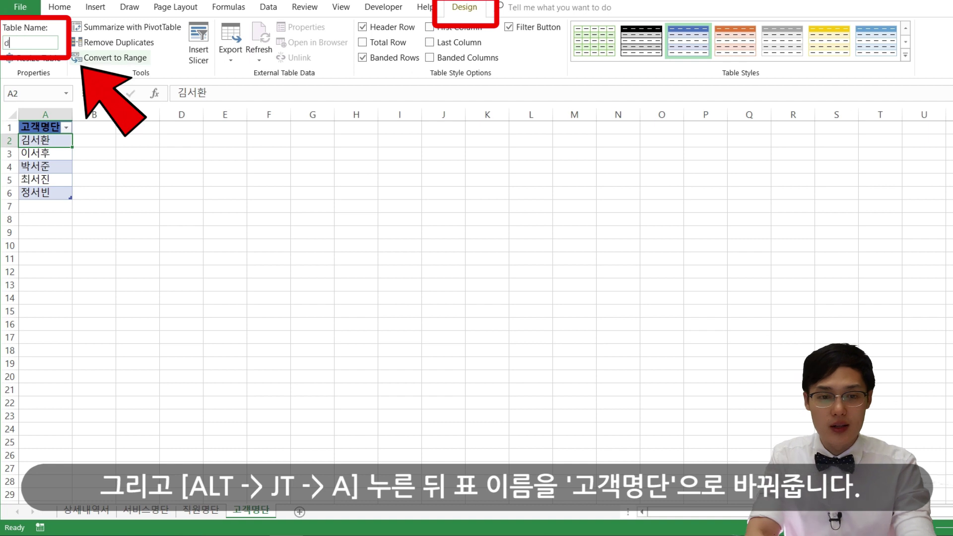
{"action": "type", "text": "객명단"}
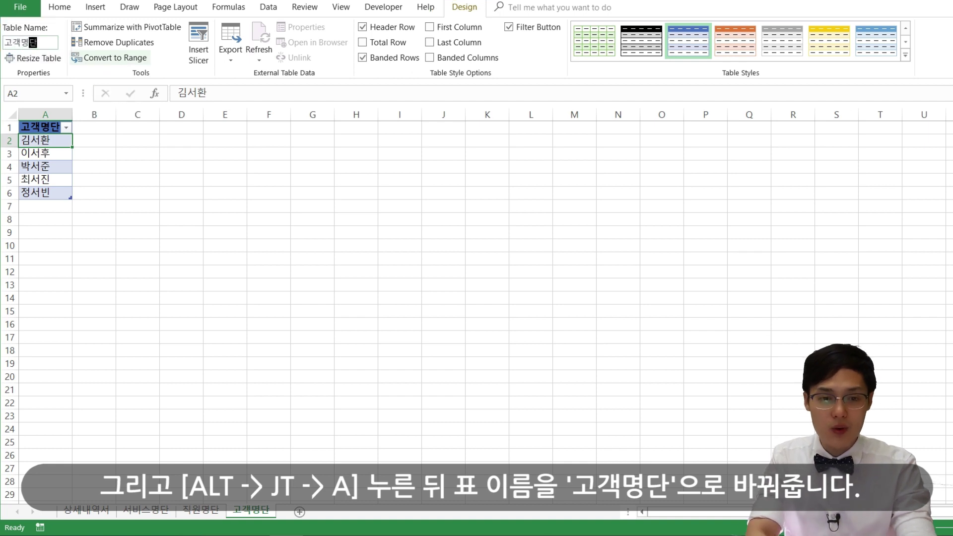
Step: On the 상세내역서 sheet, try the third, fourth and first customers in the dropdown of cell I3
{"action": "left_click", "coordinate": [87, 516]}
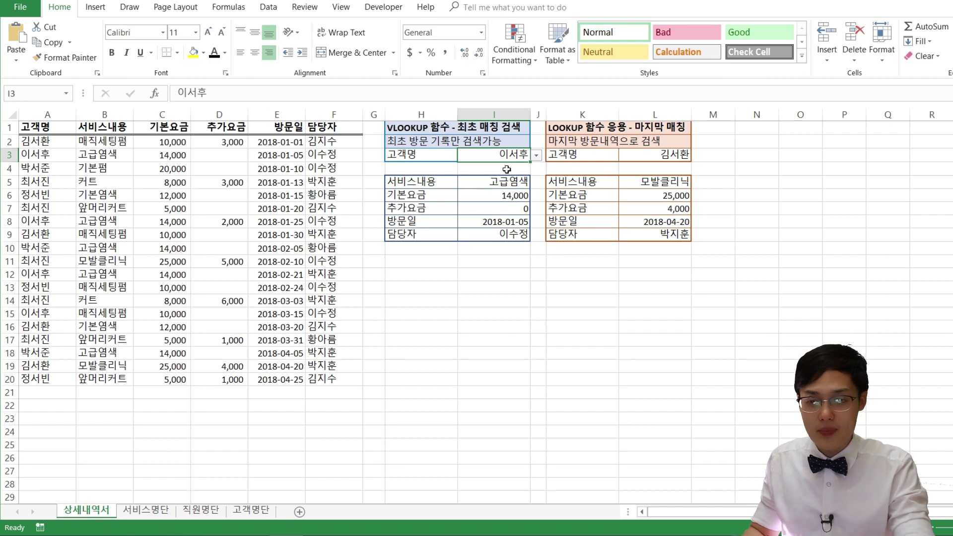
{"action": "left_click", "coordinate": [536, 155]}
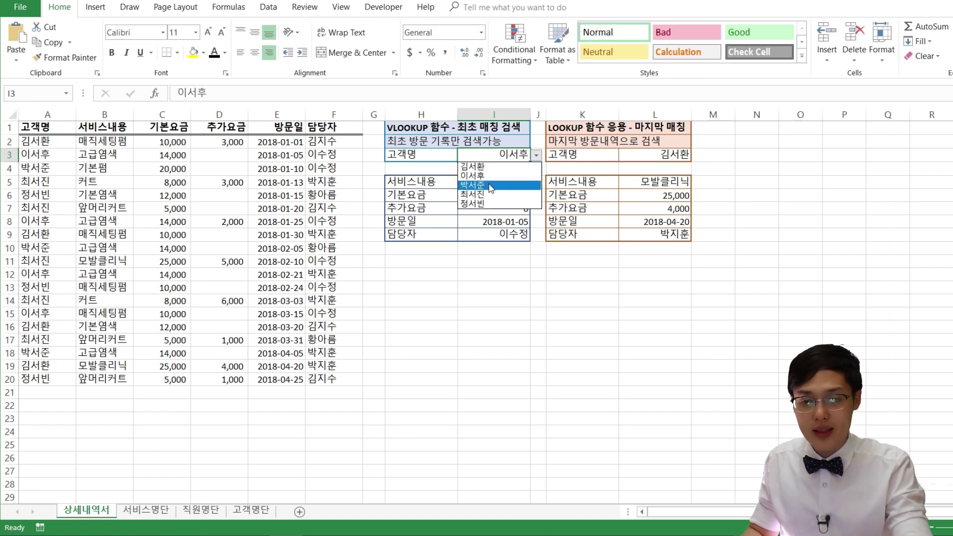
{"action": "left_click", "coordinate": [493, 184]}
{"action": "left_click", "coordinate": [537, 156]}
{"action": "left_click", "coordinate": [501, 197]}
{"action": "left_click", "coordinate": [537, 156]}
{"action": "left_click", "coordinate": [524, 168]}
Step: Add a new customer's name in cell A7 of the 고객명단 sheet, directly below the table's last entry
{"action": "left_click", "coordinate": [250, 510]}
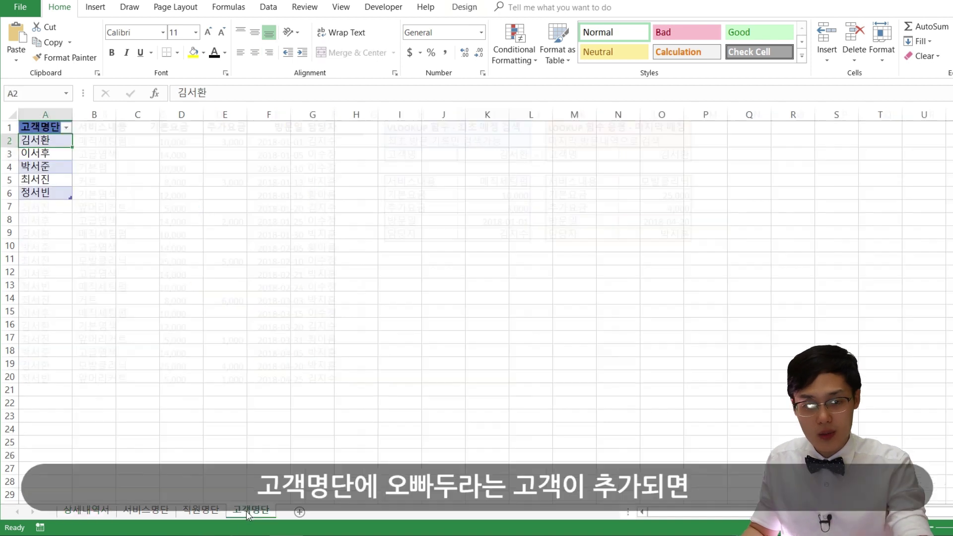
{"action": "left_click", "coordinate": [45, 205]}
{"action": "type", "text": "오빠두"}
{"action": "key", "text": "Return"}
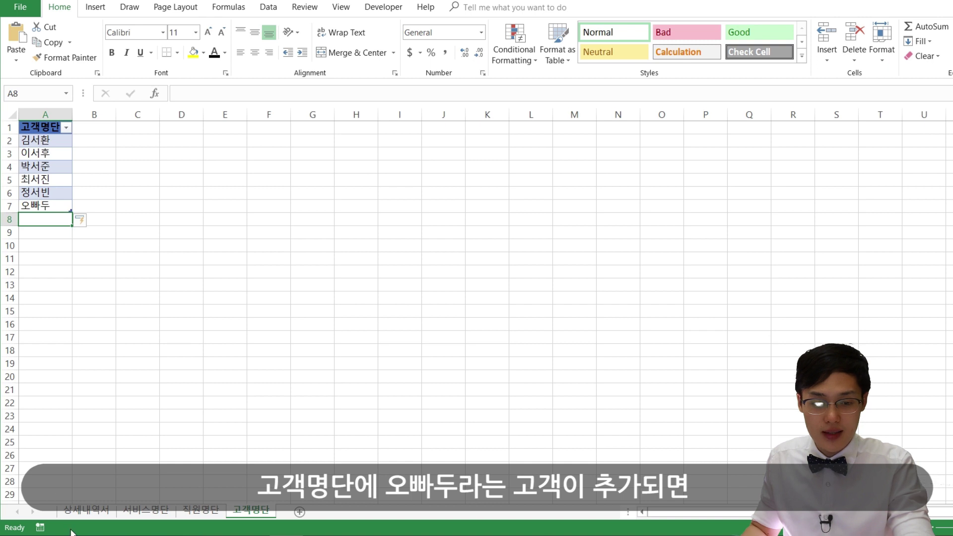
Step: On the 상세내역서 sheet, choose the newly added customer in the dropdown of cell I3
{"action": "left_click", "coordinate": [86, 509]}
{"action": "left_click", "coordinate": [536, 156]}
{"action": "left_click", "coordinate": [497, 213]}
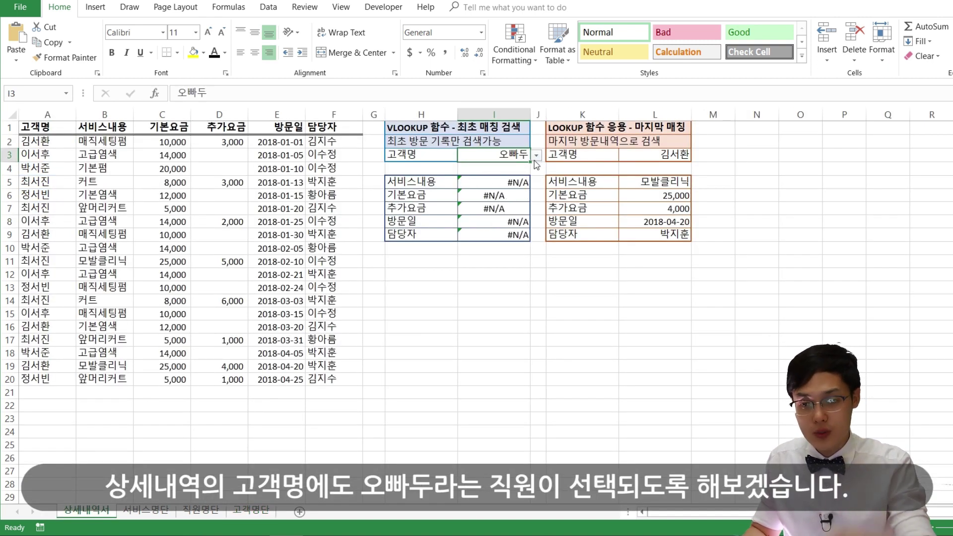
Step: Open the data validation settings of cell I3 and allow only values from a List
{"action": "left_click", "coordinate": [268, 8]}
{"action": "left_click", "coordinate": [546, 55]}
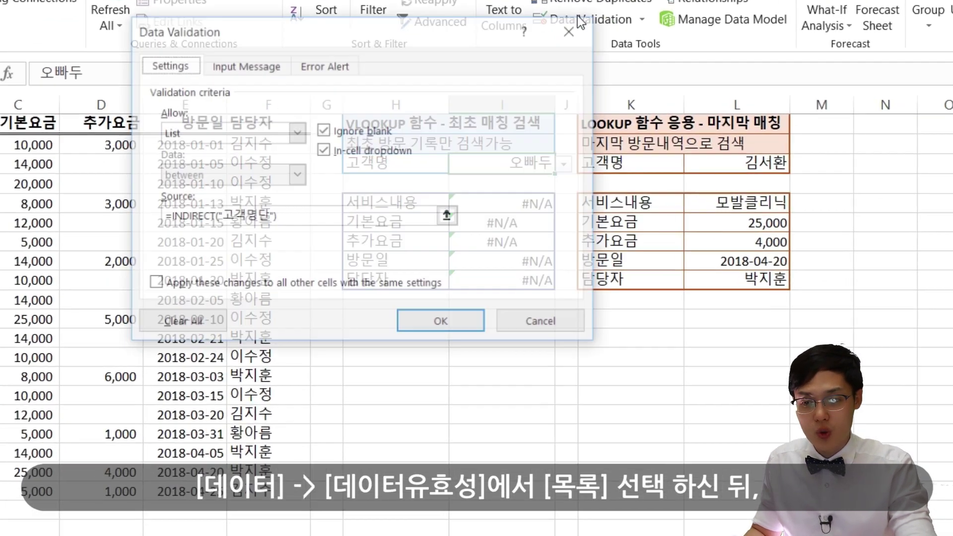
{"action": "left_click", "coordinate": [280, 132]}
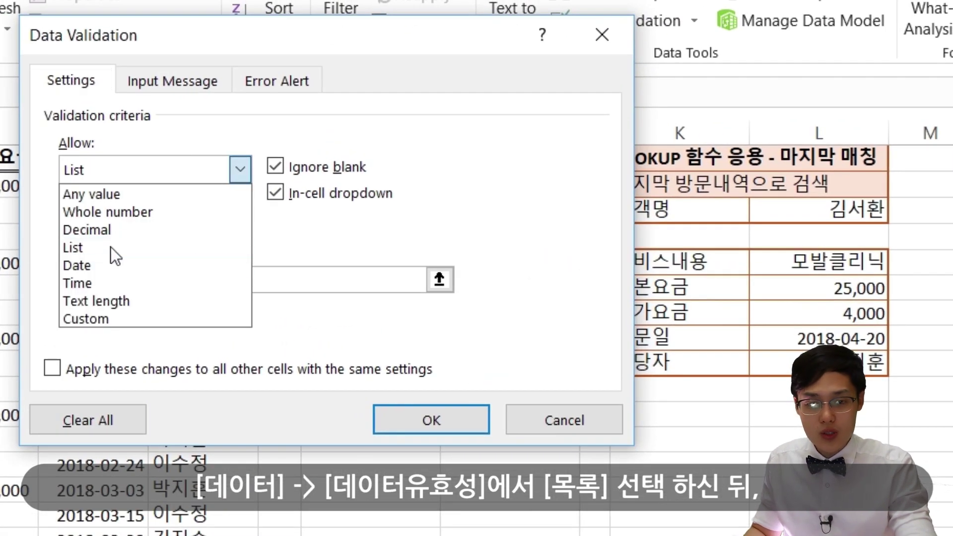
{"action": "left_click", "coordinate": [84, 247]}
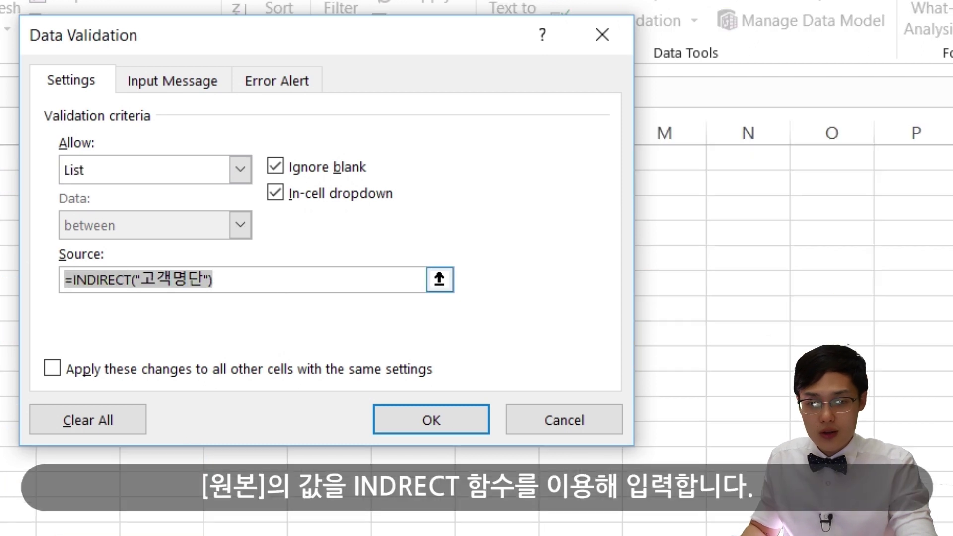
Step: Set the validation list source to =INDIRECT("고객명단") and apply it to cell I3
{"action": "key", "text": "BackSpace"}
{"action": "type", "text": "=ind"}
{"action": "key", "text": "BackSpace"}
{"action": "key", "text": "BackSpace"}
{"action": "key", "text": "BackSpace"}
{"action": "key", "text": "Caps_Lock"}
{"action": "type", "text": "INDEX"}
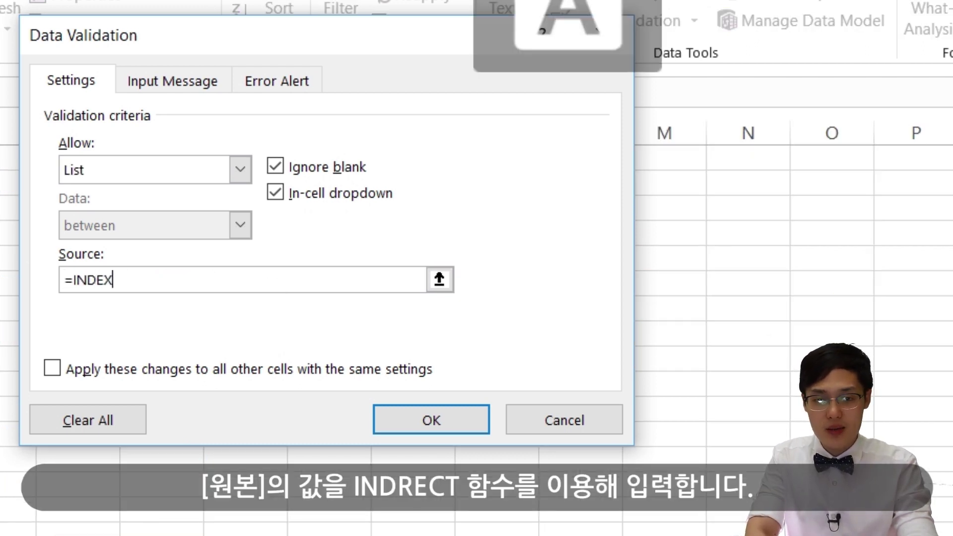
{"action": "key", "text": "BackSpace"}
{"action": "key", "text": "BackSpace"}
{"action": "type", "text": "IRECT("}
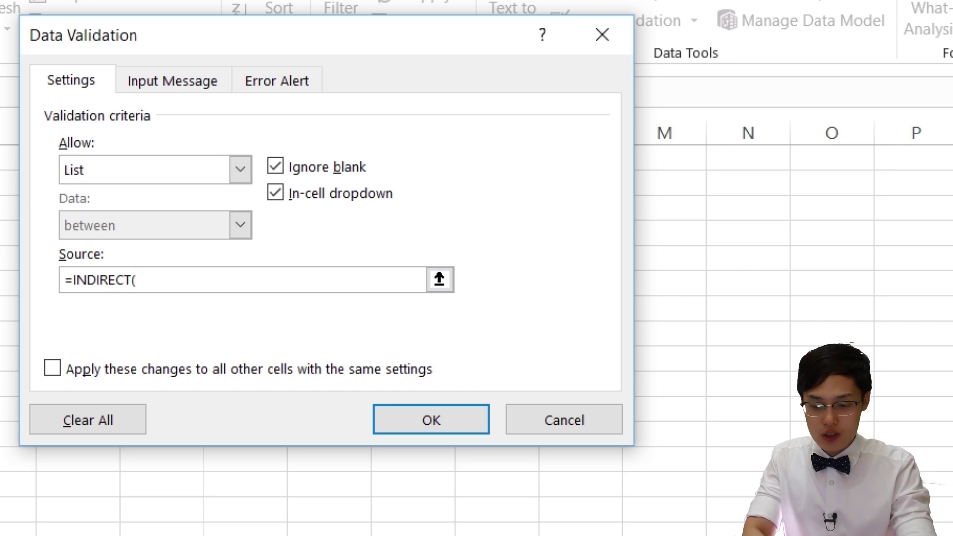
{"action": "type", "text": "\""}
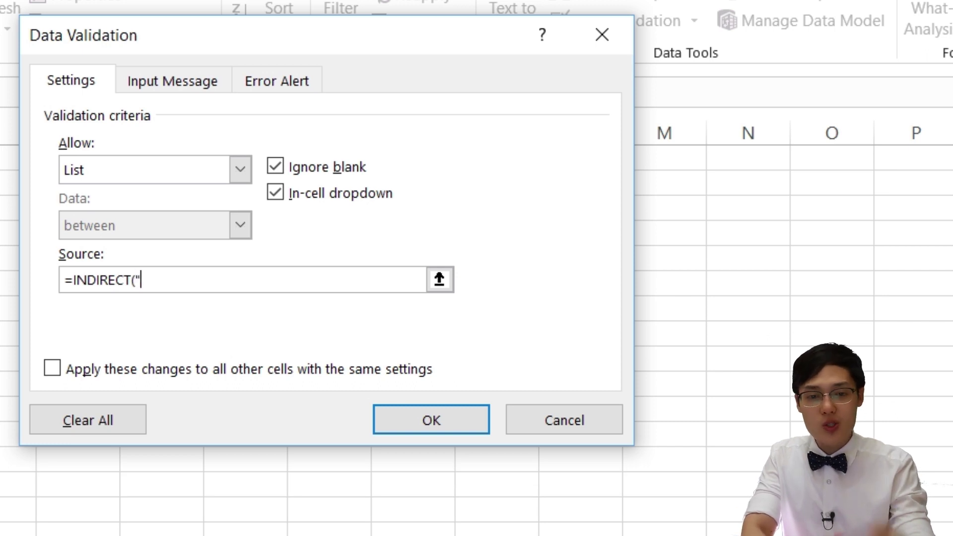
{"action": "type", "text": "고객명ㄷㅏㄴ"}
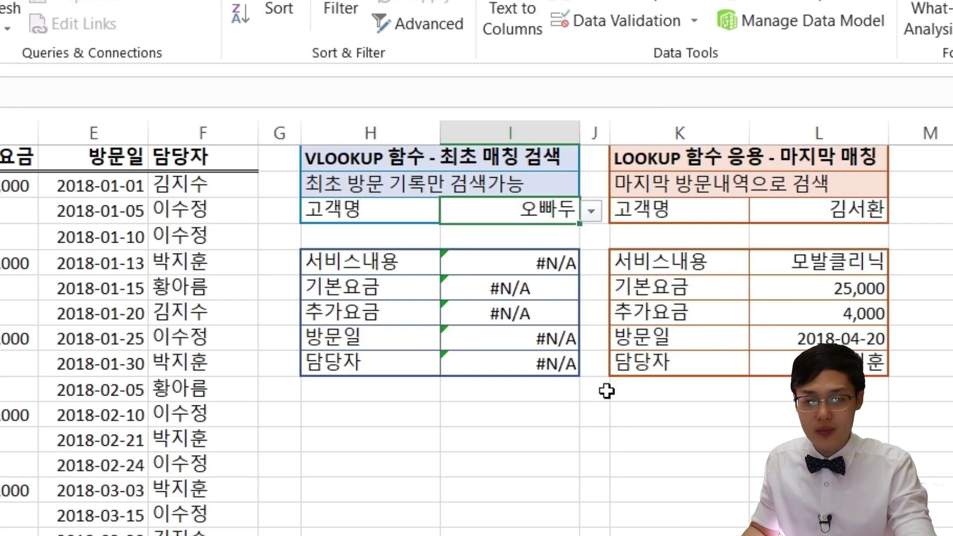
Step: Test the dropdown in cell I3 by choosing the second and then the fourth customer
{"action": "left_click", "coordinate": [592, 211]}
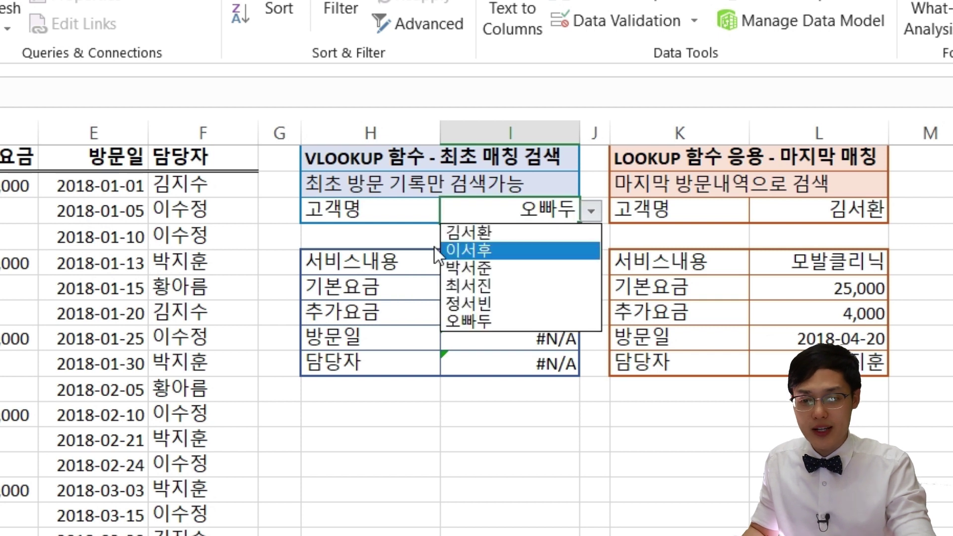
{"action": "left_click", "coordinate": [491, 251]}
{"action": "left_click", "coordinate": [592, 211]}
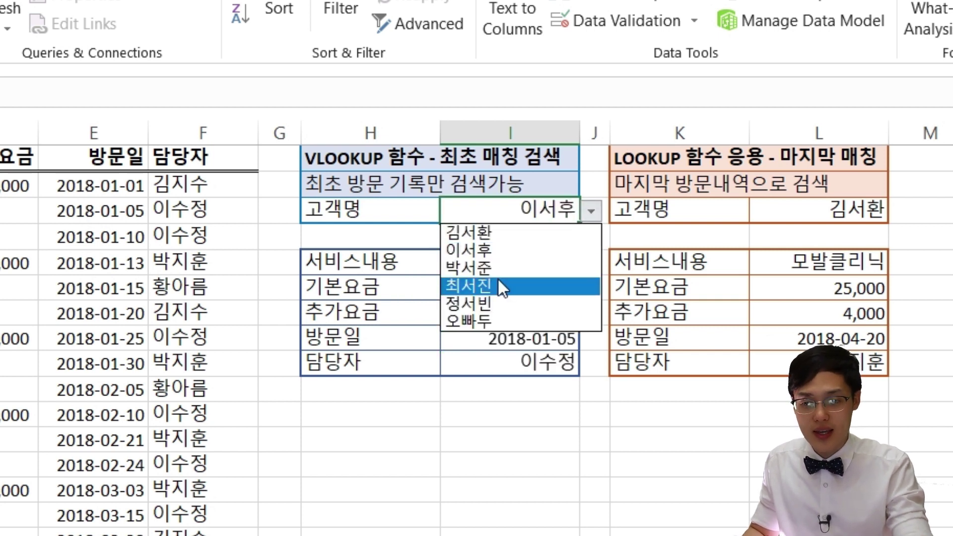
{"action": "left_click", "coordinate": [499, 278]}
{"action": "left_click", "coordinate": [400, 506]}
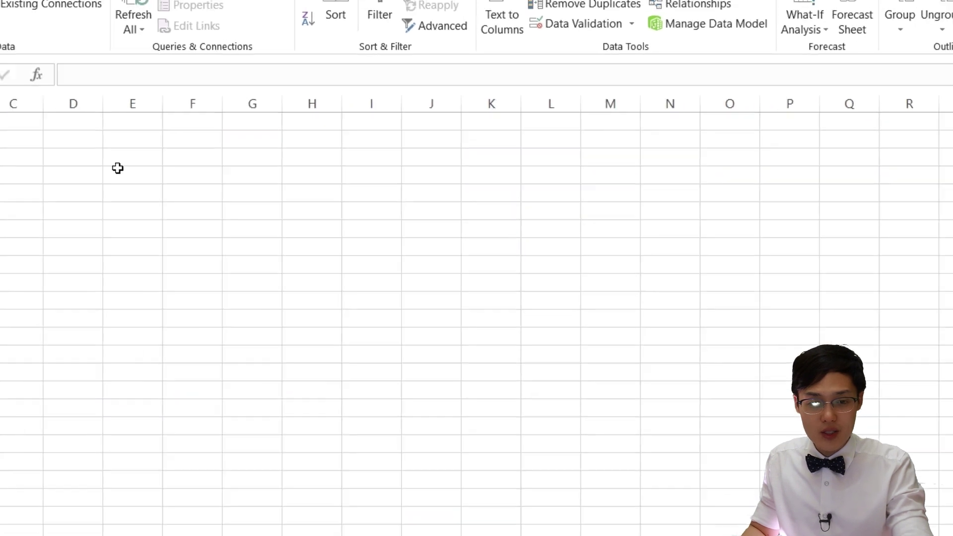
{"action": "left_click", "coordinate": [77, 306]}
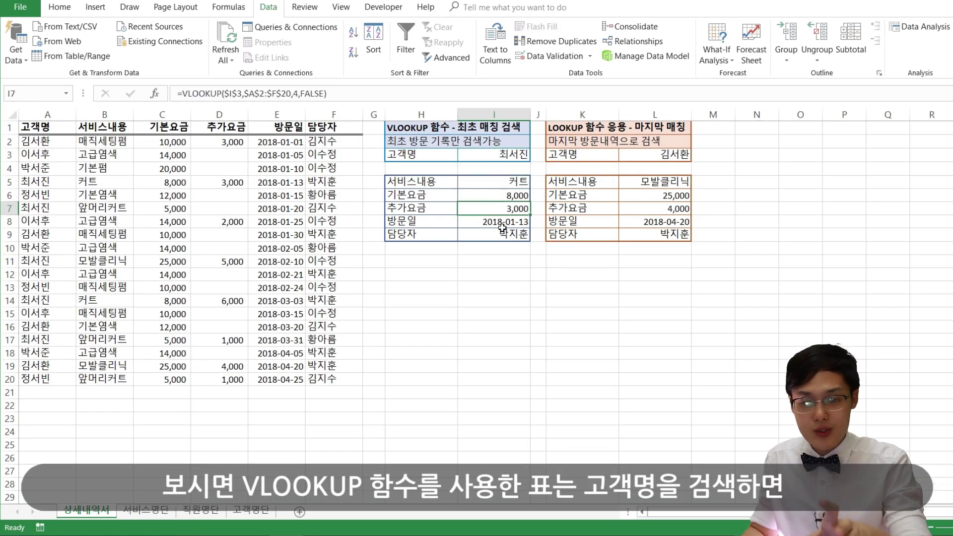
Step: Choose the first listed customer in cell I3 of the VLOOKUP search table
{"action": "left_click", "coordinate": [528, 157]}
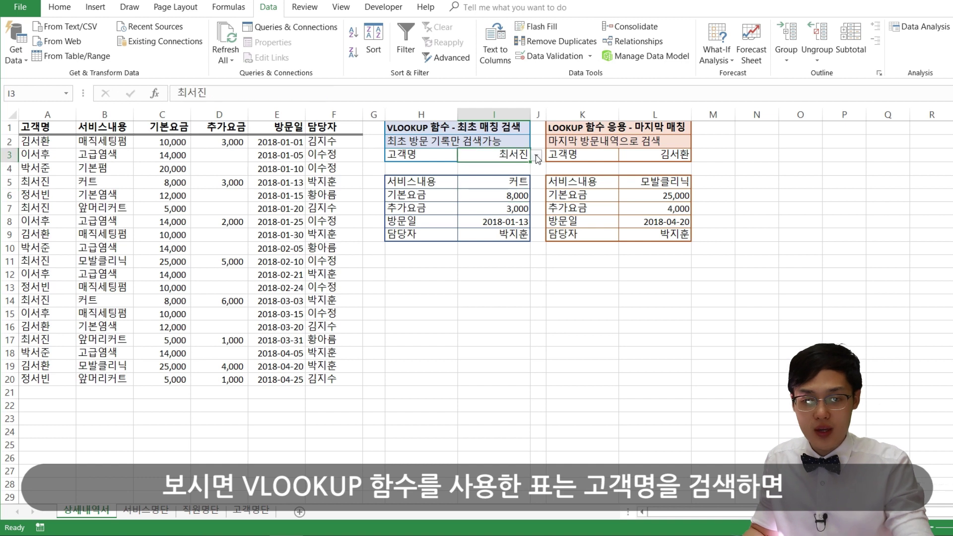
{"action": "left_click", "coordinate": [537, 158]}
{"action": "left_click", "coordinate": [514, 167]}
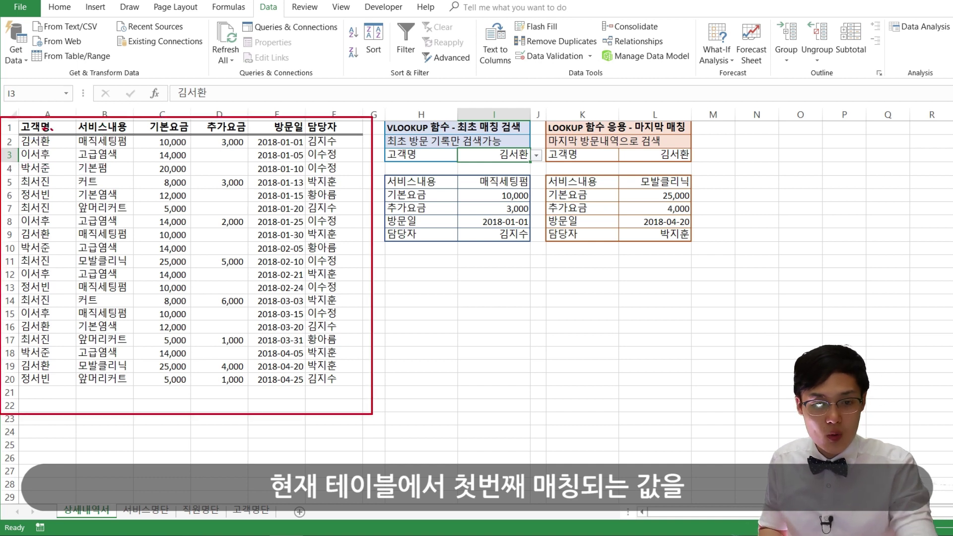
{"action": "mouse_move", "coordinate": [6, 131]}
{"action": "left_mouse_down"}
{"action": "mouse_move", "coordinate": [79, 149]}
{"action": "mouse_move", "coordinate": [78, 141]}
{"action": "mouse_move", "coordinate": [71, 153]}
{"action": "mouse_move", "coordinate": [124, 130]}
{"action": "mouse_move", "coordinate": [100, 156]}
{"action": "mouse_move", "coordinate": [185, 149]}
{"action": "mouse_move", "coordinate": [159, 153]}
{"action": "left_mouse_up"}
{"action": "left_click_drag", "start_coordinate": [301, 125], "coordinate": [278, 148]}
{"action": "left_click_drag", "start_coordinate": [336, 130], "coordinate": [298, 149]}
{"action": "left_click_drag", "start_coordinate": [238, 140], "coordinate": [470, 230]}
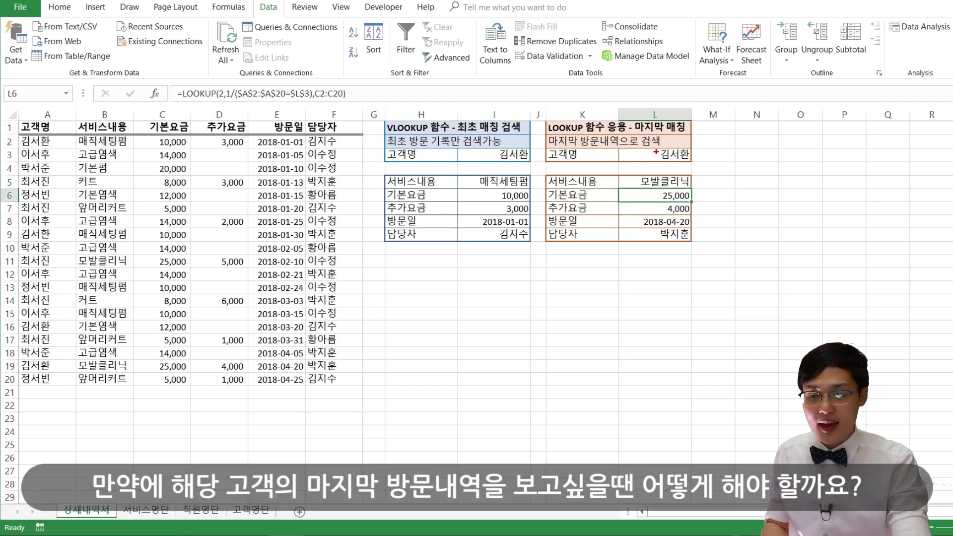
{"action": "mouse_move", "coordinate": [655, 152]}
{"action": "left_mouse_down"}
{"action": "mouse_move", "coordinate": [618, 166]}
{"action": "mouse_move", "coordinate": [636, 181]}
{"action": "left_mouse_up"}
{"action": "mouse_move", "coordinate": [544, 147]}
{"action": "left_mouse_down"}
{"action": "mouse_move", "coordinate": [615, 145]}
{"action": "mouse_move", "coordinate": [547, 130]}
{"action": "left_mouse_up"}
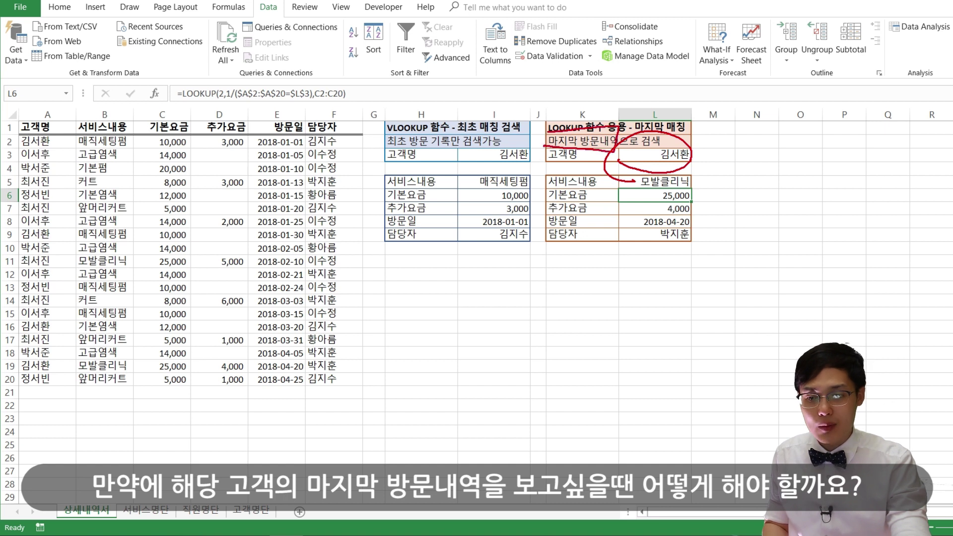
{"action": "key", "text": "Escape"}
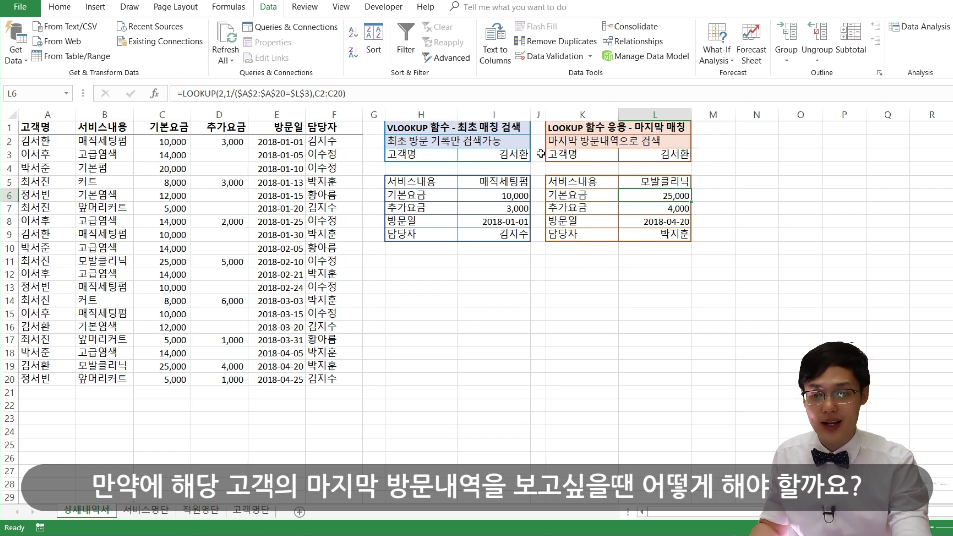
Step: Open the LOOKUP formula in cell L6 for editing to examine its arguments
{"action": "left_click", "coordinate": [265, 94]}
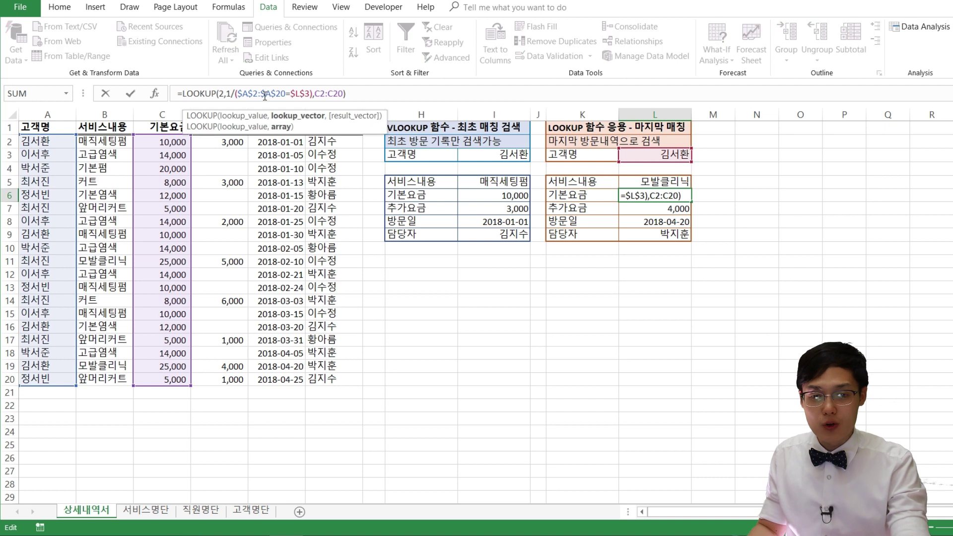
{"action": "left_click", "coordinate": [368, 94]}
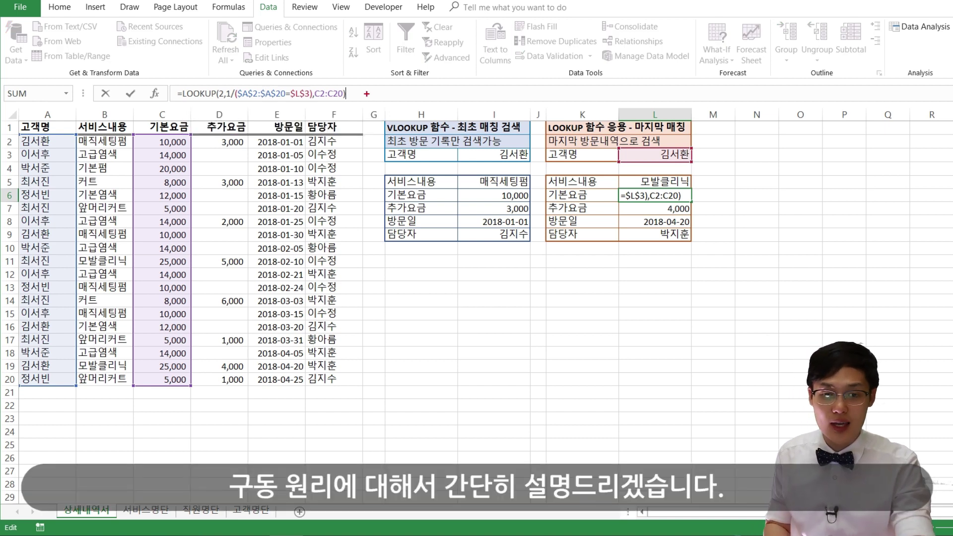
Step: Mark the lookup value 2 and the 1/( part of the formula, and box range A2:A20 and cell L3 in red
{"action": "left_click_drag", "start_coordinate": [177, 98], "coordinate": [218, 95]}
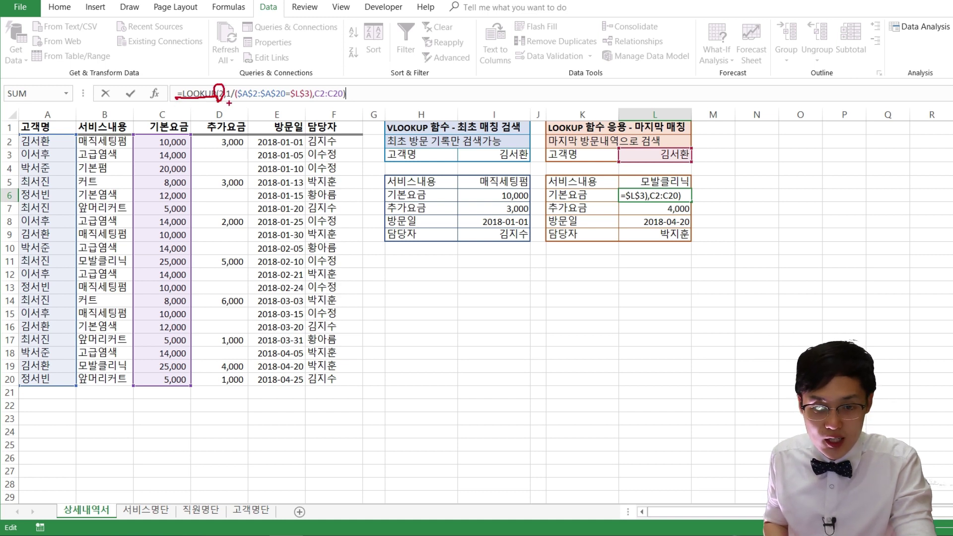
{"action": "left_click_drag", "start_coordinate": [242, 105], "coordinate": [249, 127]}
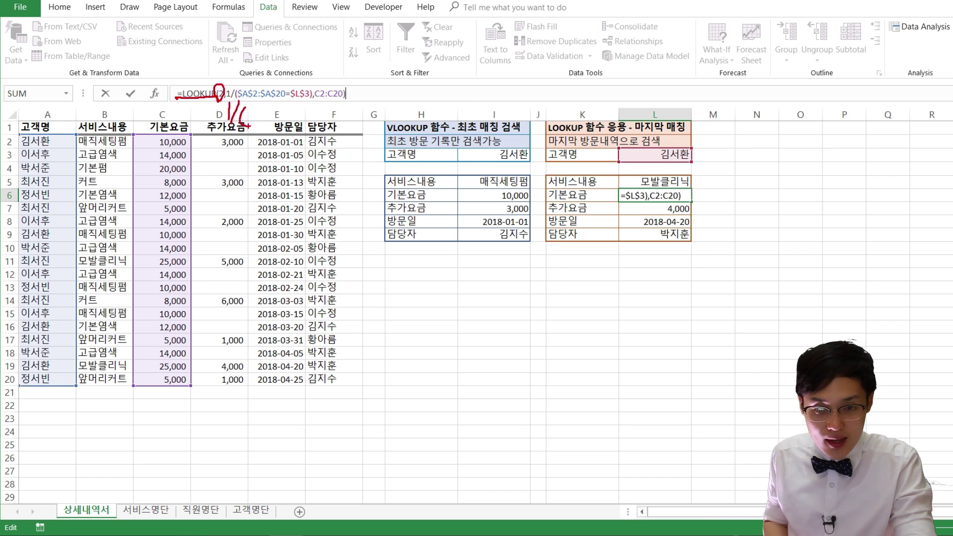
{"action": "mouse_move", "coordinate": [18, 135]}
{"action": "left_mouse_down"}
{"action": "mouse_move", "coordinate": [18, 286]}
{"action": "mouse_move", "coordinate": [91, 133]}
{"action": "left_mouse_up"}
{"action": "left_click_drag", "start_coordinate": [92, 385], "coordinate": [83, 400]}
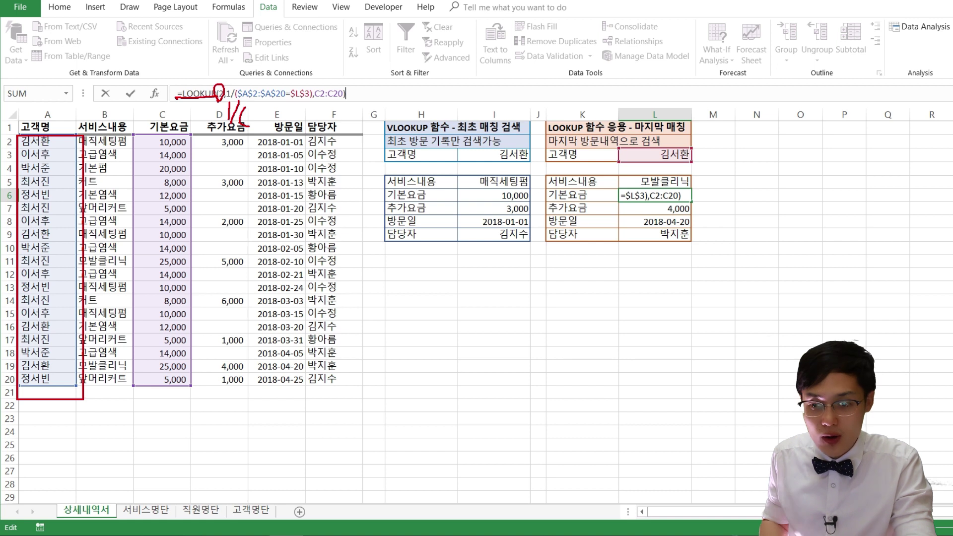
{"action": "mouse_move", "coordinate": [609, 142]}
{"action": "left_mouse_down"}
{"action": "mouse_move", "coordinate": [683, 168]}
{"action": "mouse_move", "coordinate": [698, 142]}
{"action": "mouse_move", "coordinate": [611, 143]}
{"action": "left_mouse_up"}
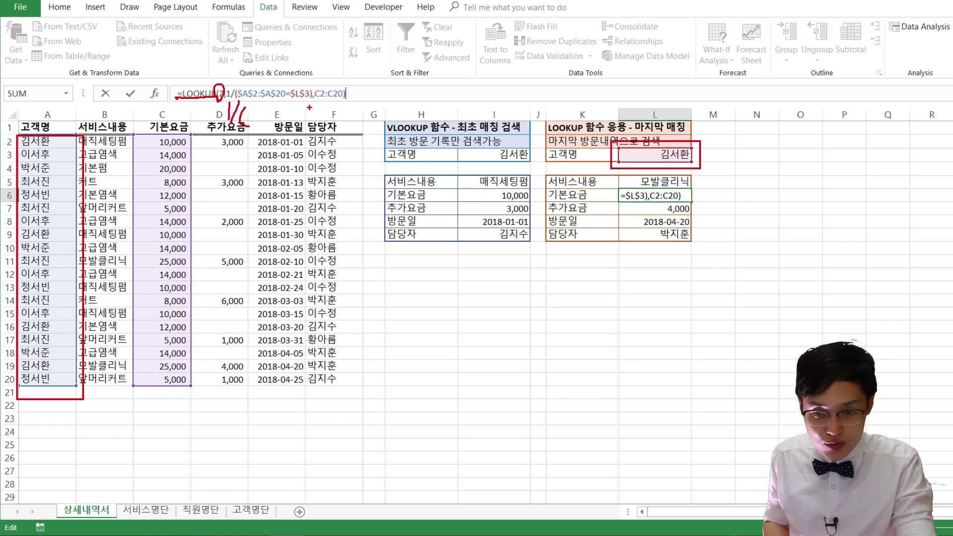
Step: Draw a red arrow from the formula's condition and handwrite its TRUE/FALSE array as (1, 0, 0, 0 ... , 1, 00 ...)
{"action": "mouse_move", "coordinate": [280, 128]}
{"action": "left_mouse_down"}
{"action": "mouse_move", "coordinate": [408, 284]}
{"action": "mouse_move", "coordinate": [448, 300]}
{"action": "left_mouse_up"}
{"action": "left_click_drag", "start_coordinate": [444, 283], "coordinate": [434, 314]}
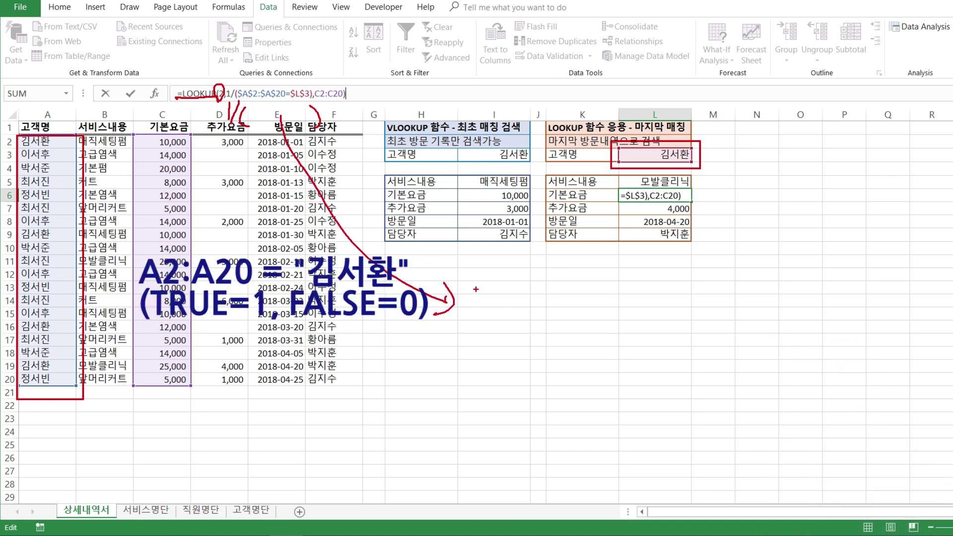
{"action": "left_click_drag", "start_coordinate": [481, 271], "coordinate": [480, 308]}
{"action": "mouse_move", "coordinate": [521, 274]}
{"action": "left_mouse_down"}
{"action": "mouse_move", "coordinate": [651, 297]}
{"action": "mouse_move", "coordinate": [663, 319]}
{"action": "left_mouse_up"}
{"action": "left_click_drag", "start_coordinate": [676, 298], "coordinate": [675, 300]}
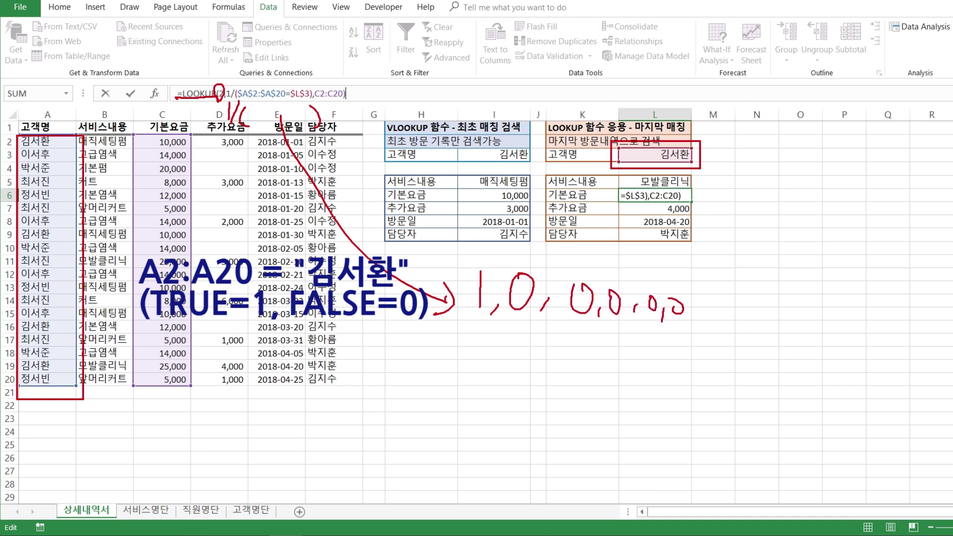
{"action": "mouse_move", "coordinate": [787, 281]}
{"action": "left_mouse_down"}
{"action": "mouse_move", "coordinate": [791, 316]}
{"action": "mouse_move", "coordinate": [836, 298]}
{"action": "left_mouse_up"}
{"action": "left_click_drag", "start_coordinate": [848, 298], "coordinate": [888, 306]}
{"action": "left_click_drag", "start_coordinate": [889, 275], "coordinate": [887, 342]}
{"action": "left_click_drag", "start_coordinate": [461, 242], "coordinate": [489, 335]}
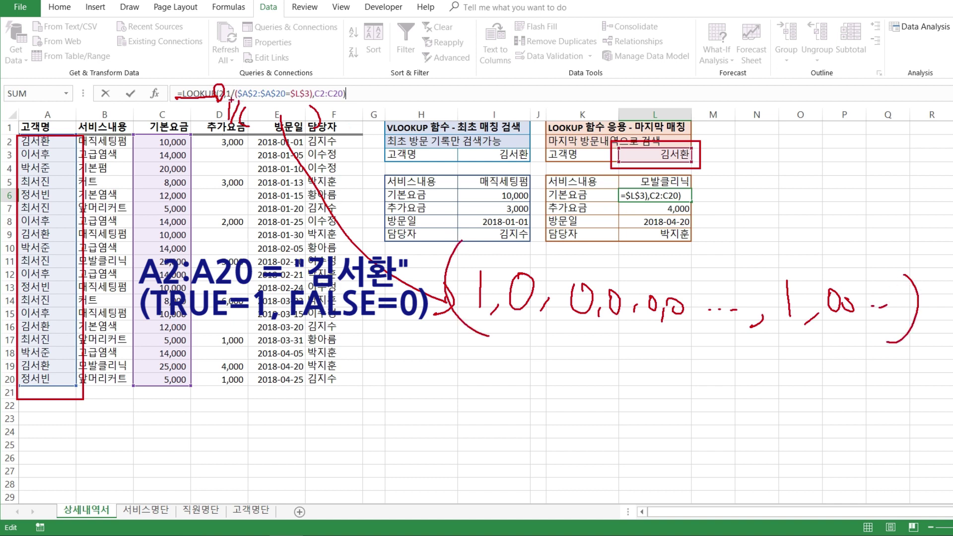
Step: Handwrite the division row 1/1, 1/0, 1/0 ... , 1/1 ... beneath the array of ones and zeros
{"action": "left_click_drag", "start_coordinate": [459, 351], "coordinate": [467, 383]}
{"action": "left_click_drag", "start_coordinate": [492, 351], "coordinate": [468, 397]}
{"action": "left_click_drag", "start_coordinate": [489, 370], "coordinate": [500, 384]}
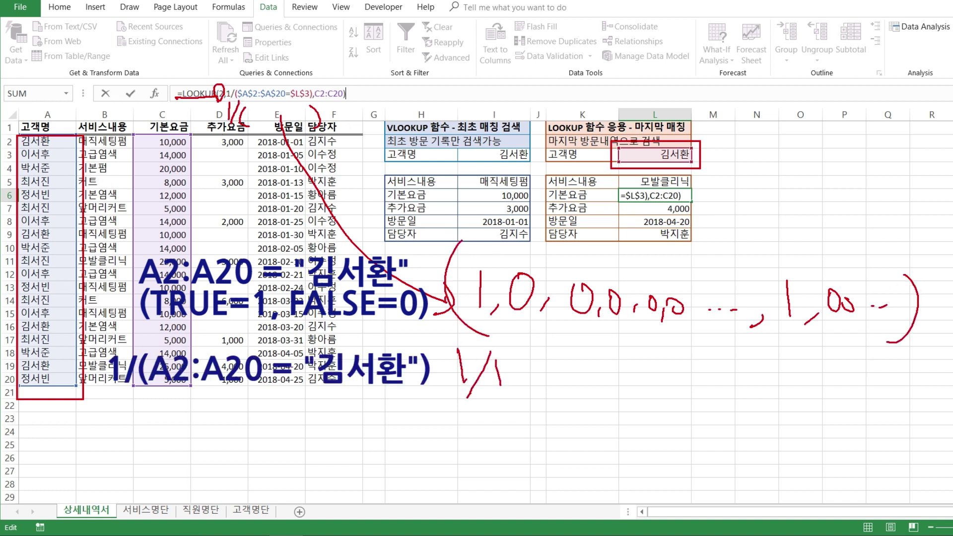
{"action": "left_click_drag", "start_coordinate": [547, 348], "coordinate": [549, 376]}
{"action": "left_click_drag", "start_coordinate": [569, 350], "coordinate": [558, 384]}
{"action": "left_click_drag", "start_coordinate": [577, 366], "coordinate": [575, 367]}
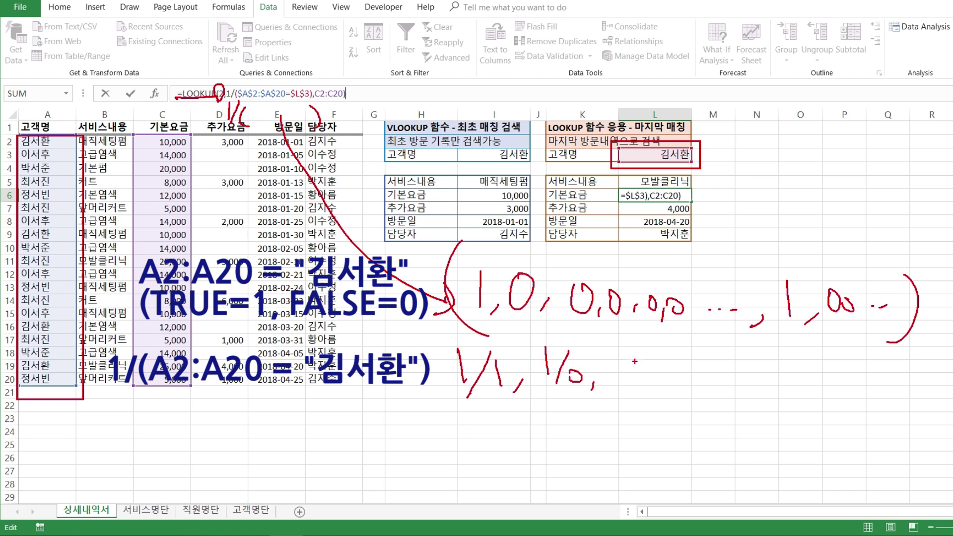
{"action": "left_click_drag", "start_coordinate": [655, 356], "coordinate": [639, 392]}
{"action": "left_click_drag", "start_coordinate": [662, 375], "coordinate": [659, 378]}
{"action": "left_click_drag", "start_coordinate": [758, 382], "coordinate": [742, 393]}
{"action": "left_click_drag", "start_coordinate": [775, 350], "coordinate": [778, 381]}
{"action": "left_click_drag", "start_coordinate": [799, 357], "coordinate": [774, 394]}
{"action": "left_click_drag", "start_coordinate": [795, 368], "coordinate": [797, 396]}
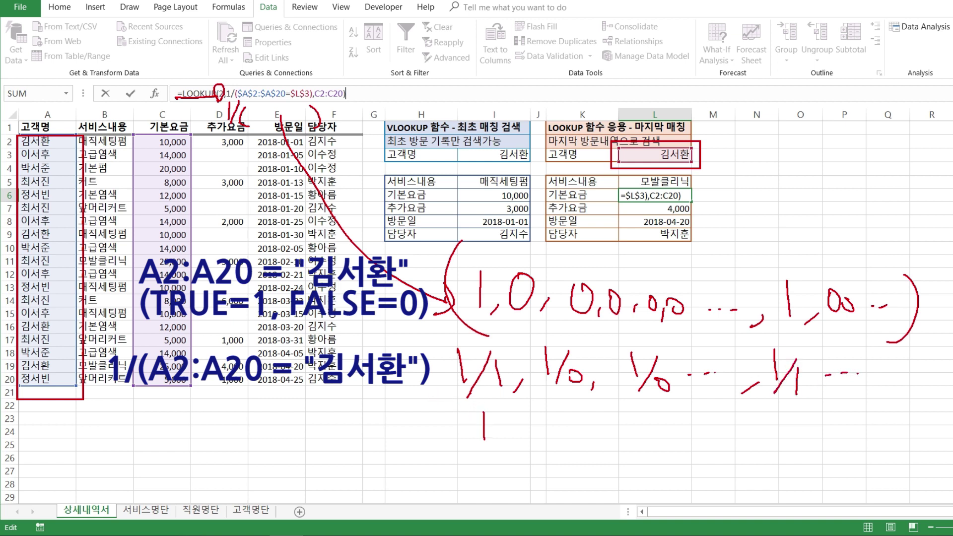
Step: Handwrite the divided array (1, #DIV/0, #DIV/0 ...), circle the first error, and link the array to the formula's 1/( argument
{"action": "left_click_drag", "start_coordinate": [532, 410], "coordinate": [533, 432]}
{"action": "mouse_move", "coordinate": [538, 406]}
{"action": "left_mouse_down"}
{"action": "mouse_move", "coordinate": [539, 431]}
{"action": "mouse_move", "coordinate": [548, 423]}
{"action": "left_mouse_up"}
{"action": "mouse_move", "coordinate": [547, 413]}
{"action": "left_mouse_down"}
{"action": "mouse_move", "coordinate": [550, 436]}
{"action": "mouse_move", "coordinate": [572, 417]}
{"action": "left_mouse_up"}
{"action": "mouse_move", "coordinate": [582, 408]}
{"action": "left_mouse_down"}
{"action": "mouse_move", "coordinate": [572, 437]}
{"action": "mouse_move", "coordinate": [591, 427]}
{"action": "mouse_move", "coordinate": [586, 393]}
{"action": "left_mouse_up"}
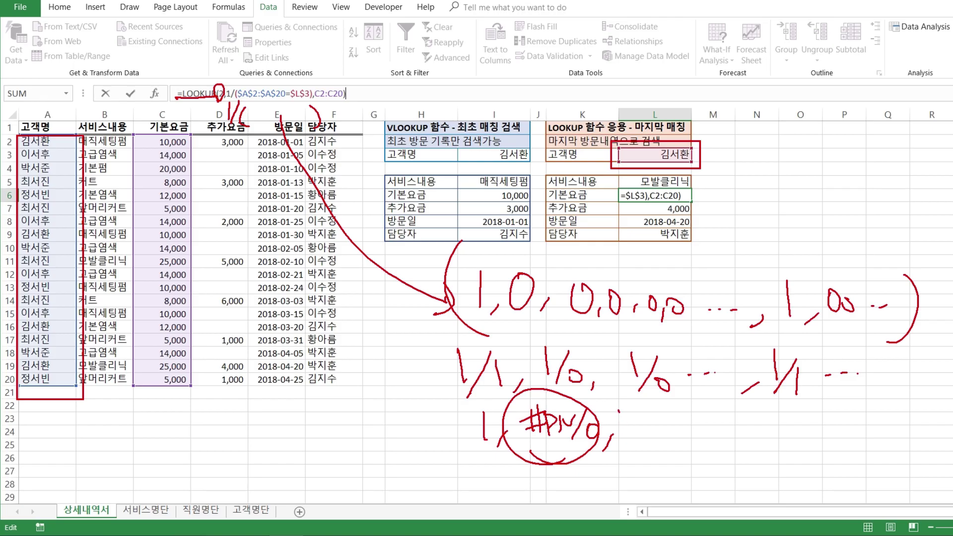
{"action": "left_click_drag", "start_coordinate": [622, 411], "coordinate": [618, 433]}
{"action": "left_click_drag", "start_coordinate": [631, 411], "coordinate": [629, 438]}
{"action": "left_click_drag", "start_coordinate": [616, 425], "coordinate": [637, 428]}
{"action": "left_click_drag", "start_coordinate": [639, 419], "coordinate": [639, 438]}
{"action": "left_click_drag", "start_coordinate": [635, 421], "coordinate": [666, 422]}
{"action": "mouse_move", "coordinate": [672, 416]}
{"action": "left_mouse_down"}
{"action": "mouse_move", "coordinate": [663, 446]}
{"action": "mouse_move", "coordinate": [677, 432]}
{"action": "left_mouse_up"}
{"action": "left_click", "coordinate": [686, 441]}
{"action": "left_click_drag", "start_coordinate": [477, 400], "coordinate": [499, 478]}
{"action": "left_click_drag", "start_coordinate": [892, 377], "coordinate": [893, 457]}
{"action": "mouse_move", "coordinate": [469, 394]}
{"action": "left_mouse_down"}
{"action": "mouse_move", "coordinate": [356, 366]}
{"action": "mouse_move", "coordinate": [246, 154]}
{"action": "mouse_move", "coordinate": [262, 143]}
{"action": "left_mouse_up"}
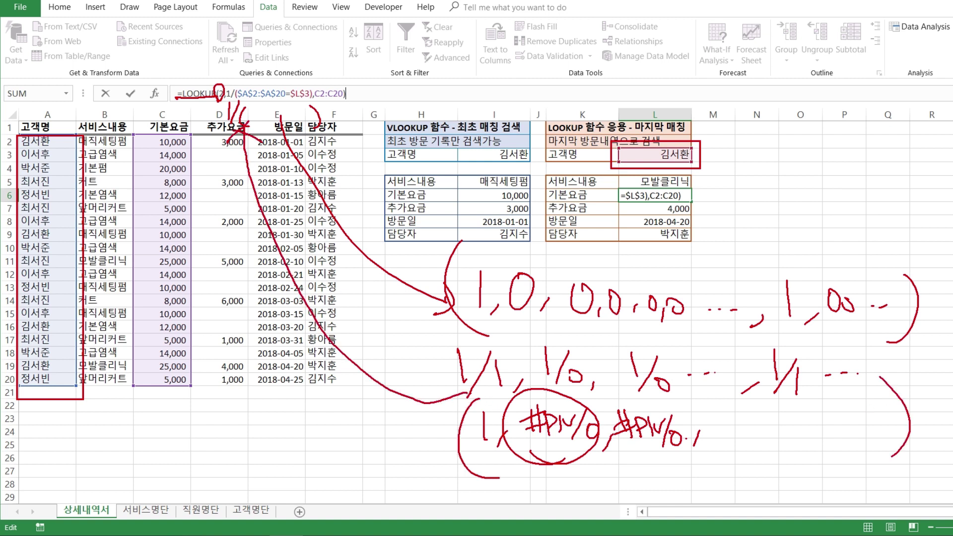
Step: Box the result range C2:C20 in red and handwrite a final # error at the end of the divided array
{"action": "mouse_move", "coordinate": [132, 135]}
{"action": "left_mouse_down"}
{"action": "mouse_move", "coordinate": [177, 210]}
{"action": "mouse_move", "coordinate": [211, 369]}
{"action": "mouse_move", "coordinate": [198, 405]}
{"action": "left_mouse_up"}
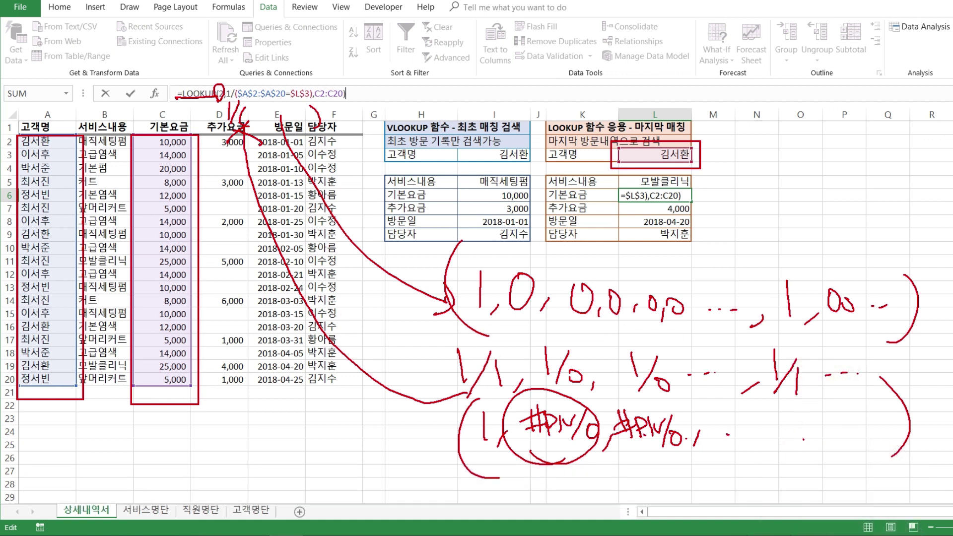
{"action": "mouse_move", "coordinate": [824, 392]}
{"action": "left_mouse_down"}
{"action": "mouse_move", "coordinate": [831, 429]}
{"action": "mouse_move", "coordinate": [871, 421]}
{"action": "left_mouse_up"}
{"action": "mouse_move", "coordinate": [870, 390]}
{"action": "left_mouse_down"}
{"action": "mouse_move", "coordinate": [874, 420]}
{"action": "mouse_move", "coordinate": [872, 407]}
{"action": "left_mouse_up"}
{"action": "left_click_drag", "start_coordinate": [857, 418], "coordinate": [878, 409]}
{"action": "left_click_drag", "start_coordinate": [885, 399], "coordinate": [870, 431]}
{"action": "left_click_drag", "start_coordinate": [880, 417], "coordinate": [884, 428]}
{"action": "left_click_drag", "start_coordinate": [882, 422], "coordinate": [895, 418]}
{"action": "mouse_move", "coordinate": [901, 426]}
{"action": "left_mouse_down"}
{"action": "mouse_move", "coordinate": [872, 449]}
{"action": "mouse_move", "coordinate": [878, 459]}
{"action": "left_mouse_up"}
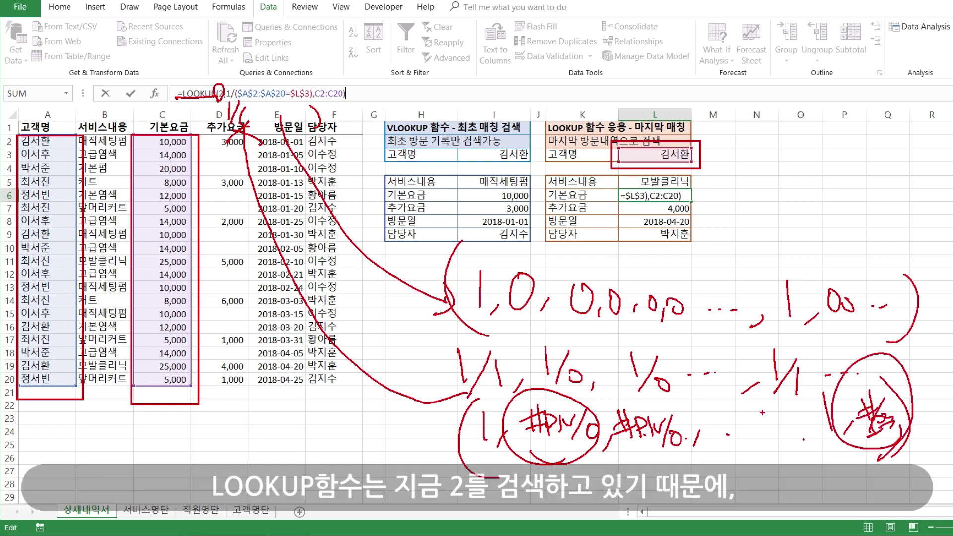
Step: Handwrite a circled 2 with the alternative 1.1 beside the divided array, and mark the search running backward from the array's end
{"action": "mouse_move", "coordinate": [341, 422]}
{"action": "left_mouse_down"}
{"action": "mouse_move", "coordinate": [360, 422]}
{"action": "mouse_move", "coordinate": [382, 440]}
{"action": "left_mouse_up"}
{"action": "mouse_move", "coordinate": [323, 449]}
{"action": "left_mouse_down"}
{"action": "mouse_move", "coordinate": [362, 474]}
{"action": "mouse_move", "coordinate": [375, 467]}
{"action": "left_mouse_up"}
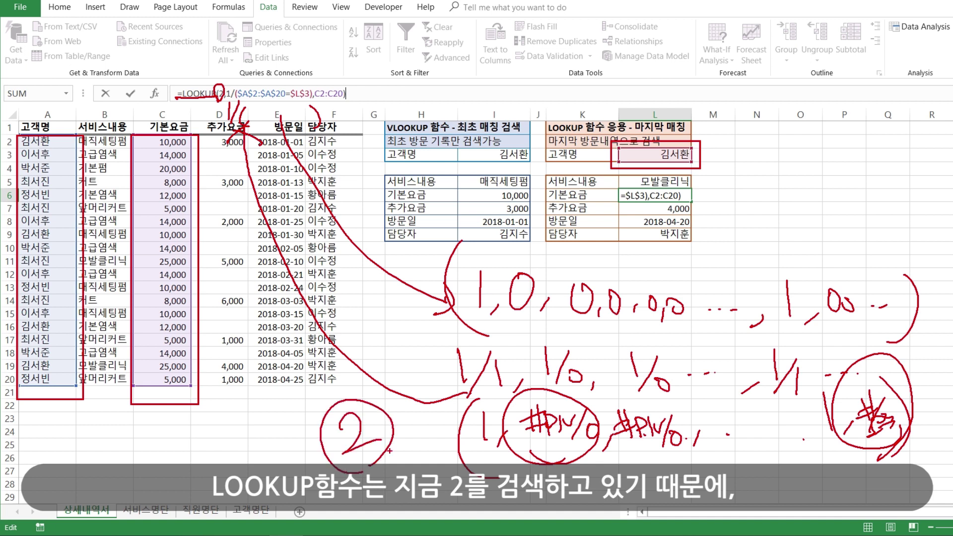
{"action": "mouse_move", "coordinate": [488, 474]}
{"action": "left_mouse_down"}
{"action": "mouse_move", "coordinate": [546, 380]}
{"action": "mouse_move", "coordinate": [878, 458]}
{"action": "mouse_move", "coordinate": [594, 481]}
{"action": "left_mouse_up"}
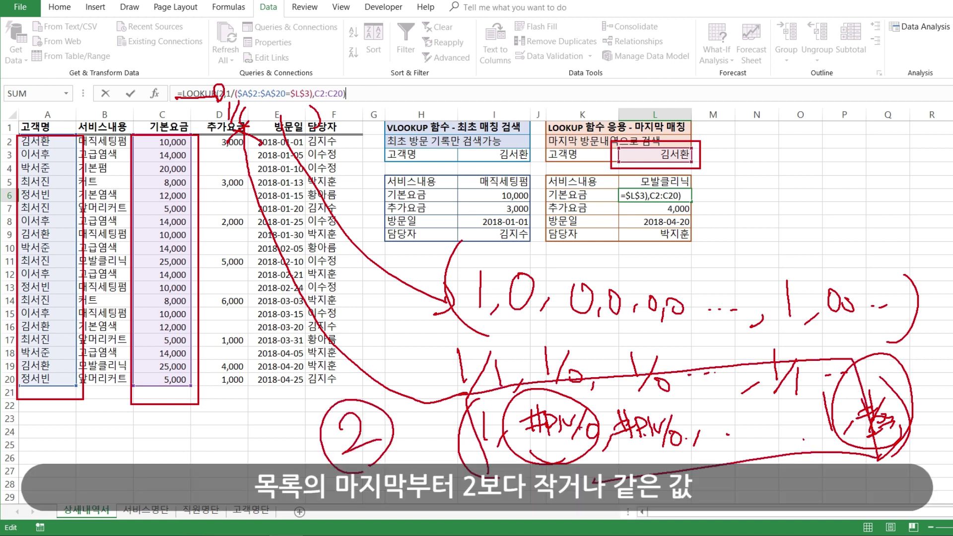
{"action": "mouse_move", "coordinate": [387, 453]}
{"action": "left_mouse_down"}
{"action": "mouse_move", "coordinate": [298, 413]}
{"action": "mouse_move", "coordinate": [395, 459]}
{"action": "left_mouse_up"}
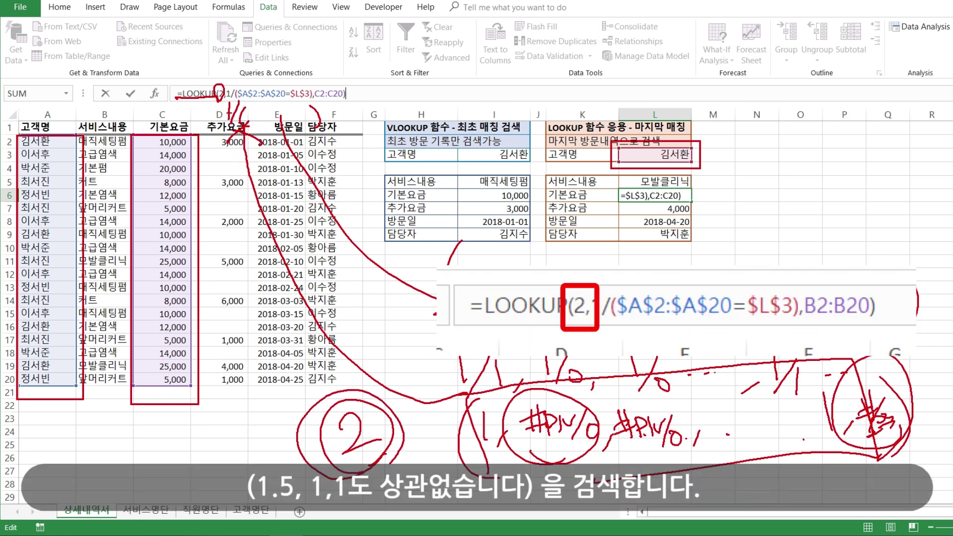
{"action": "mouse_move", "coordinate": [374, 465]}
{"action": "left_mouse_down"}
{"action": "mouse_move", "coordinate": [381, 483]}
{"action": "mouse_move", "coordinate": [401, 481]}
{"action": "mouse_move", "coordinate": [405, 457]}
{"action": "left_mouse_up"}
{"action": "left_click_drag", "start_coordinate": [416, 470], "coordinate": [418, 476]}
{"action": "left_click_drag", "start_coordinate": [426, 517], "coordinate": [433, 503]}
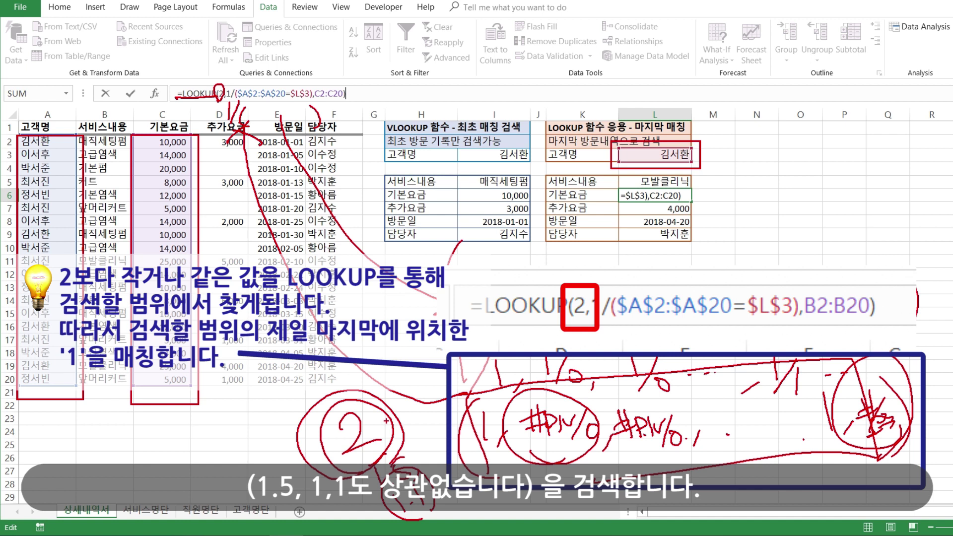
{"action": "mouse_move", "coordinate": [919, 448]}
{"action": "left_mouse_down"}
{"action": "mouse_move", "coordinate": [874, 431]}
{"action": "mouse_move", "coordinate": [912, 443]}
{"action": "mouse_move", "coordinate": [839, 469]}
{"action": "left_mouse_up"}
{"action": "mouse_move", "coordinate": [861, 447]}
{"action": "left_mouse_down"}
{"action": "mouse_move", "coordinate": [835, 466]}
{"action": "mouse_move", "coordinate": [840, 486]}
{"action": "left_mouse_up"}
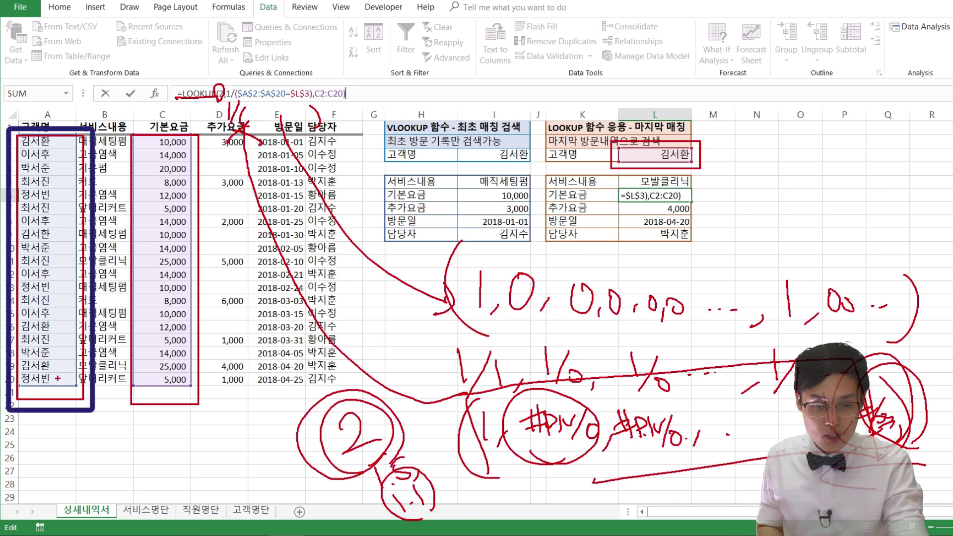
Step: Mark # errors beside the lower customer rows in column A and draw a blue arrow upward along the column
{"action": "mouse_move", "coordinate": [62, 369]}
{"action": "left_mouse_down"}
{"action": "mouse_move", "coordinate": [64, 392]}
{"action": "mouse_move", "coordinate": [71, 383]}
{"action": "left_mouse_up"}
{"action": "mouse_move", "coordinate": [59, 349]}
{"action": "left_mouse_down"}
{"action": "mouse_move", "coordinate": [65, 367]}
{"action": "mouse_move", "coordinate": [64, 354]}
{"action": "left_mouse_up"}
{"action": "mouse_move", "coordinate": [56, 318]}
{"action": "left_mouse_down"}
{"action": "mouse_move", "coordinate": [62, 332]}
{"action": "mouse_move", "coordinate": [67, 314]}
{"action": "left_mouse_up"}
{"action": "left_click_drag", "start_coordinate": [61, 280], "coordinate": [56, 297]}
{"action": "key", "text": "b"}
{"action": "mouse_move", "coordinate": [97, 429]}
{"action": "left_mouse_down"}
{"action": "mouse_move", "coordinate": [76, 324]}
{"action": "mouse_move", "coordinate": [104, 312]}
{"action": "left_mouse_up"}
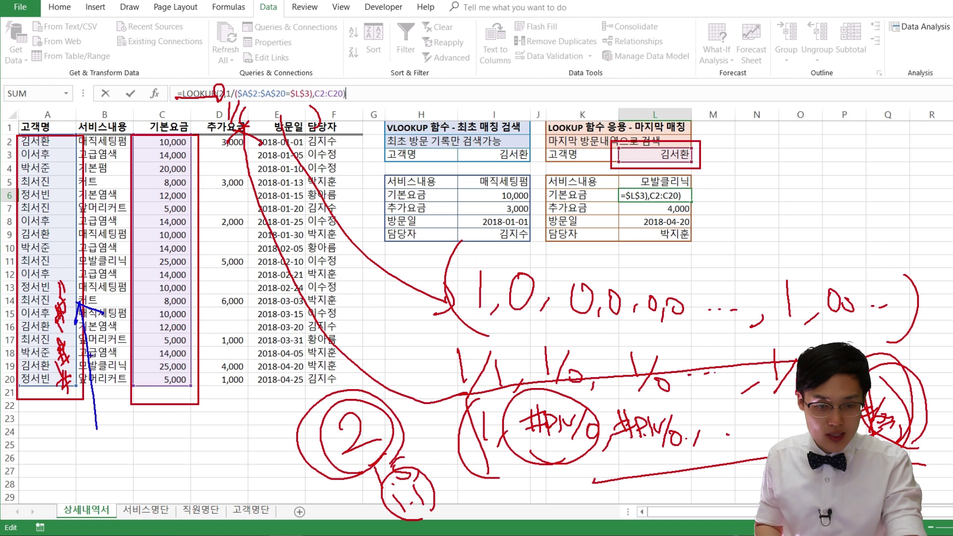
Step: Circle the matching customer in A19 and the fee in C19 in blue, and draw an arrow from C19 to L6
{"action": "mouse_move", "coordinate": [74, 367]}
{"action": "left_mouse_down"}
{"action": "mouse_move", "coordinate": [43, 371]}
{"action": "mouse_move", "coordinate": [73, 374]}
{"action": "mouse_move", "coordinate": [43, 383]}
{"action": "mouse_move", "coordinate": [115, 351]}
{"action": "mouse_move", "coordinate": [109, 361]}
{"action": "mouse_move", "coordinate": [193, 359]}
{"action": "mouse_move", "coordinate": [176, 393]}
{"action": "left_mouse_up"}
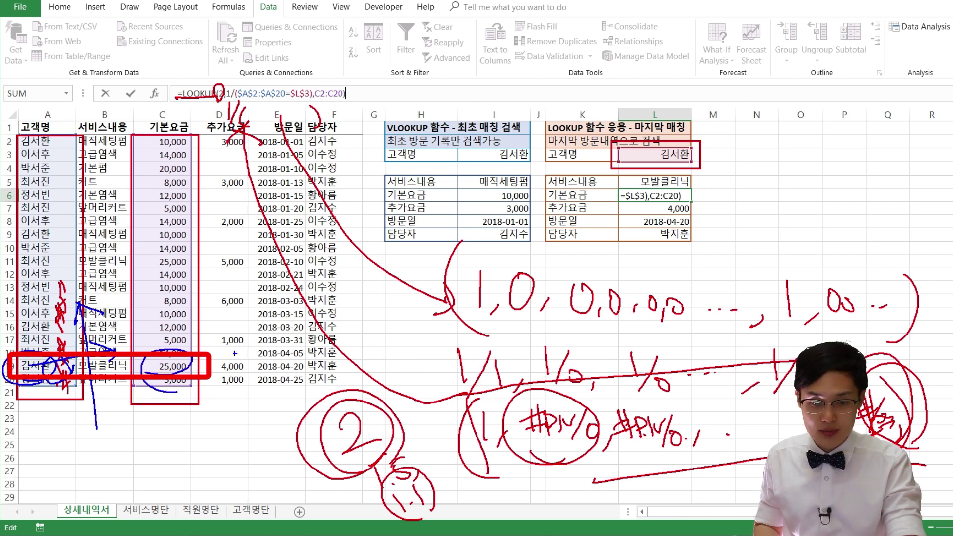
{"action": "mouse_move", "coordinate": [188, 365]}
{"action": "left_mouse_down"}
{"action": "mouse_move", "coordinate": [350, 263]}
{"action": "mouse_move", "coordinate": [541, 226]}
{"action": "mouse_move", "coordinate": [618, 196]}
{"action": "mouse_move", "coordinate": [602, 191]}
{"action": "mouse_move", "coordinate": [618, 197]}
{"action": "left_mouse_up"}
{"action": "left_click_drag", "start_coordinate": [618, 197], "coordinate": [605, 218]}
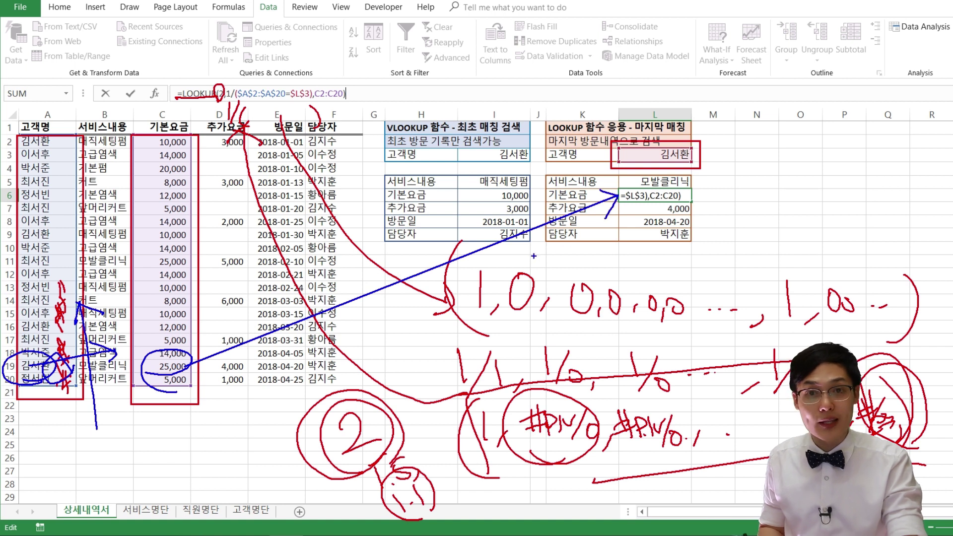